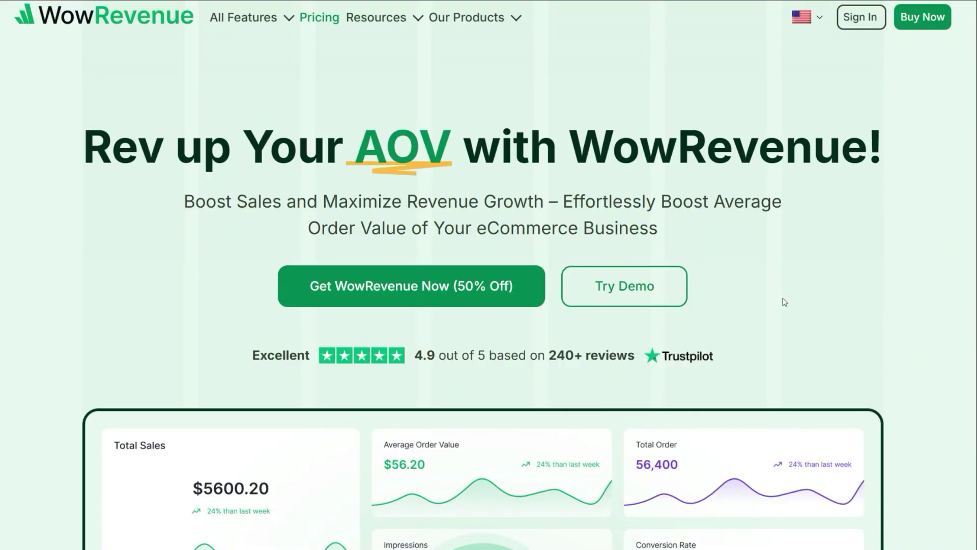
Scroll the WowRevenue homepage down to the discount campaign cards, including Buy X Get Y.
scroll(782, 301, "down", 6)
scroll(784, 301, "down", 9)
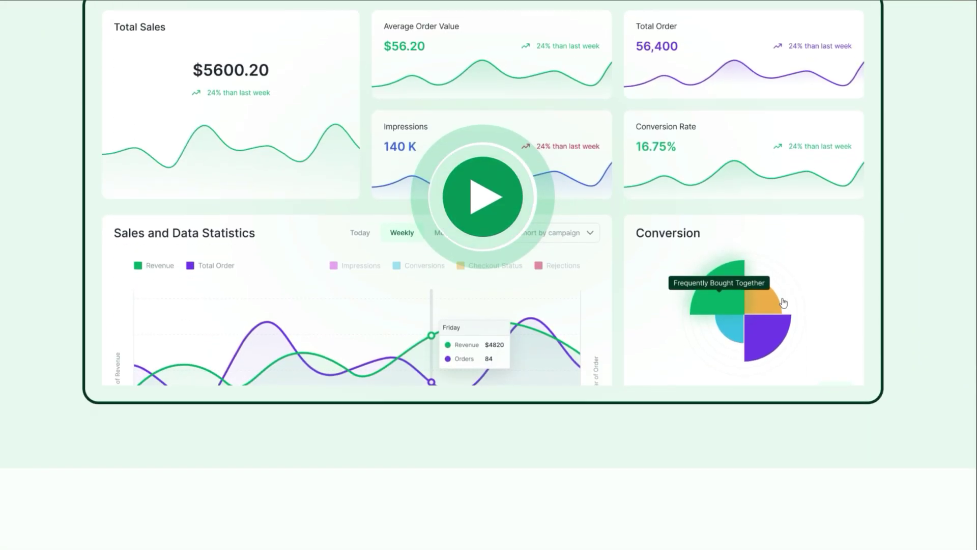
scroll(783, 303, "down", 5)
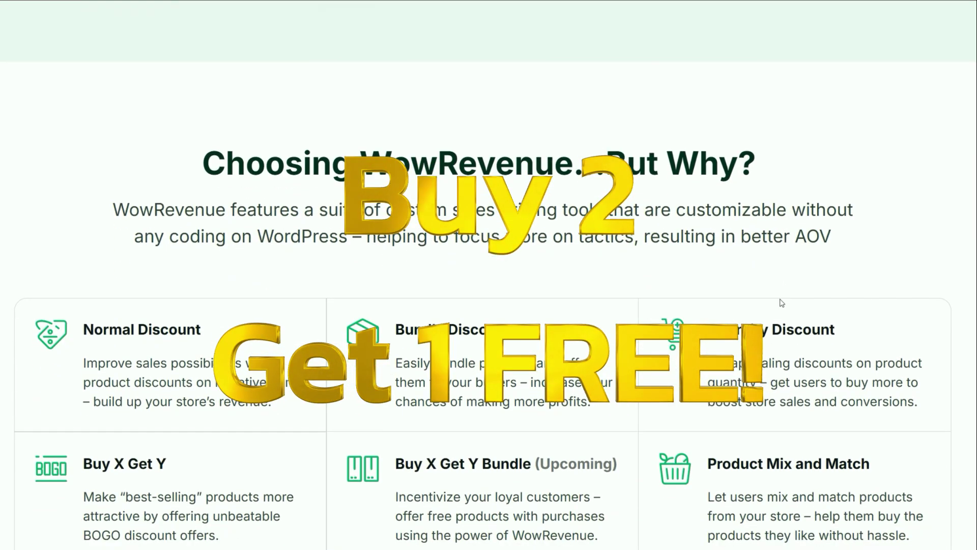
scroll(577, 346, "down", 4)
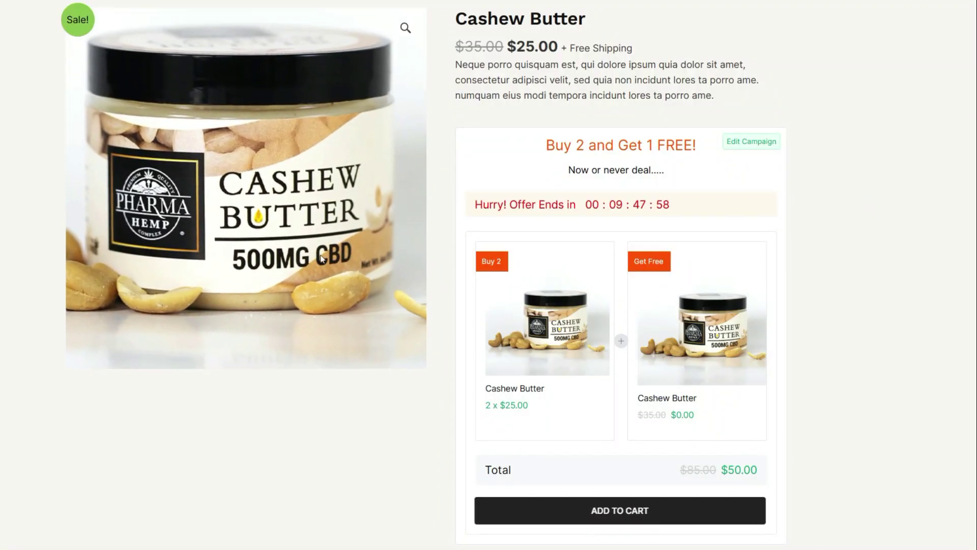
Add the 'Buy 2 and Get 1 FREE' Cashew Butter bundle to the cart.
left_click_drag(572, 145, 693, 150)
left_click(698, 153)
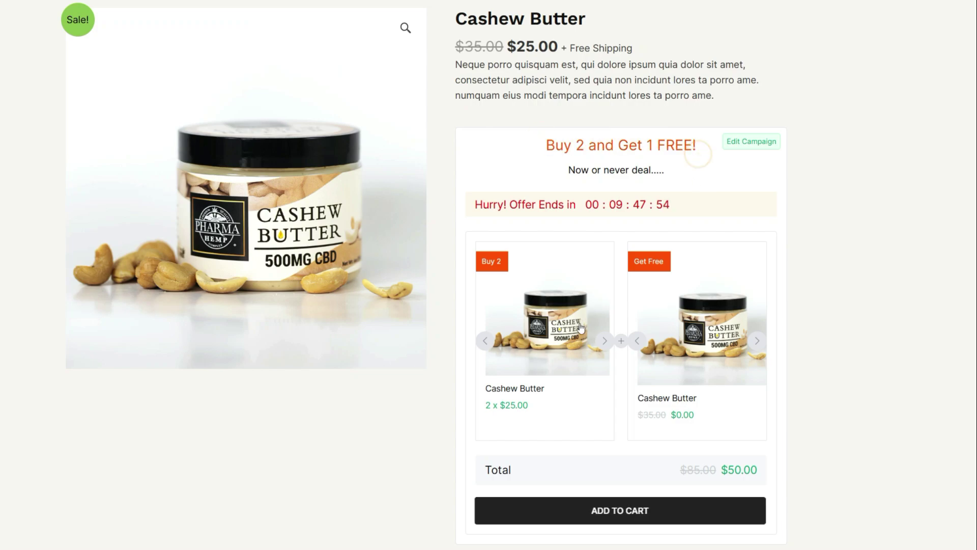
left_click(578, 515)
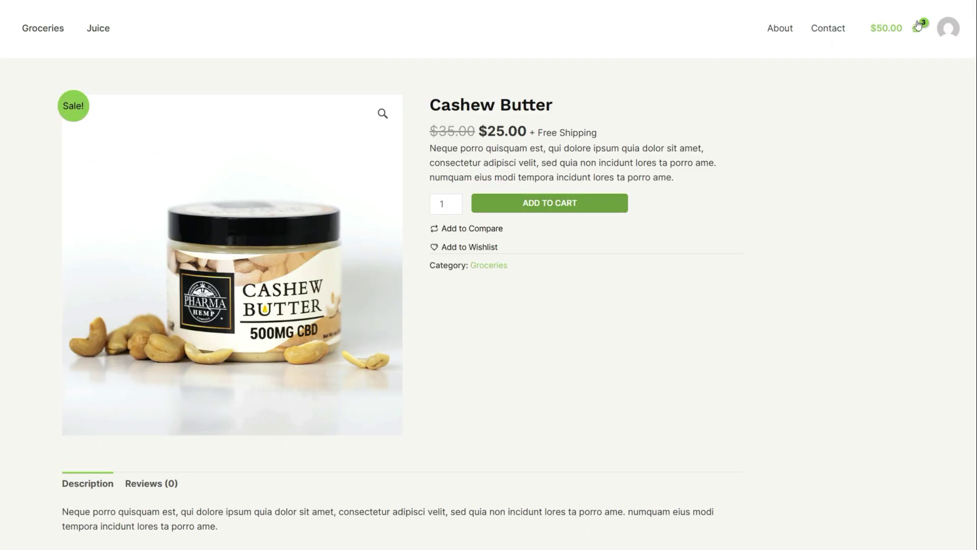
Check that the cart lists 2 × $25.00 Cashew Butter plus one free jar at $0.00.
left_click(918, 23)
left_click_drag(692, 78, 632, 79)
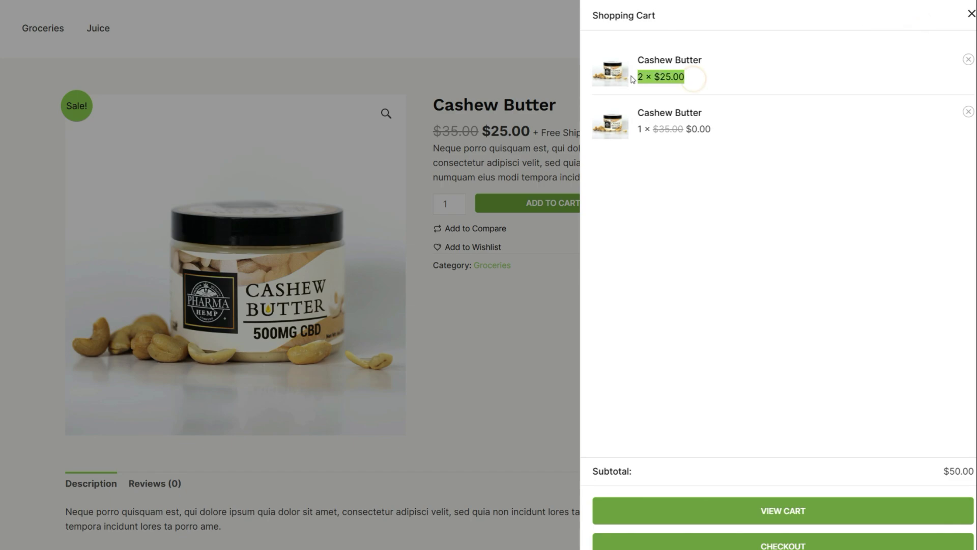
left_click_drag(717, 133, 635, 130)
left_click(827, 331)
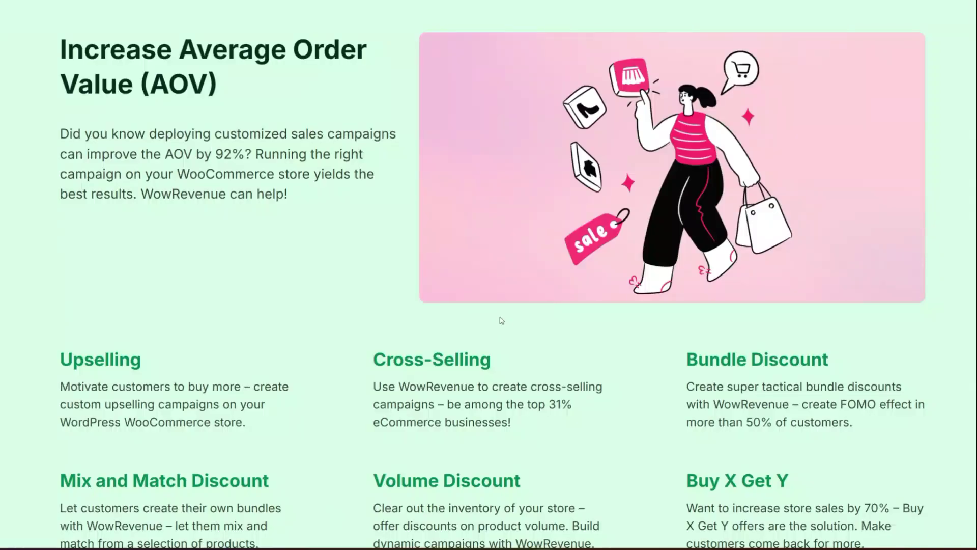
scroll(499, 320, "down", 5)
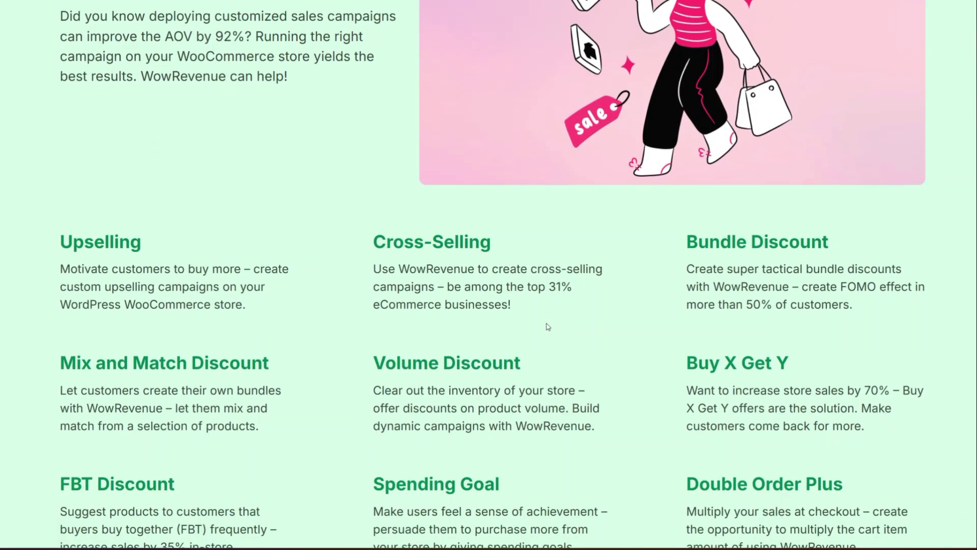
scroll(550, 333, "down", 3)
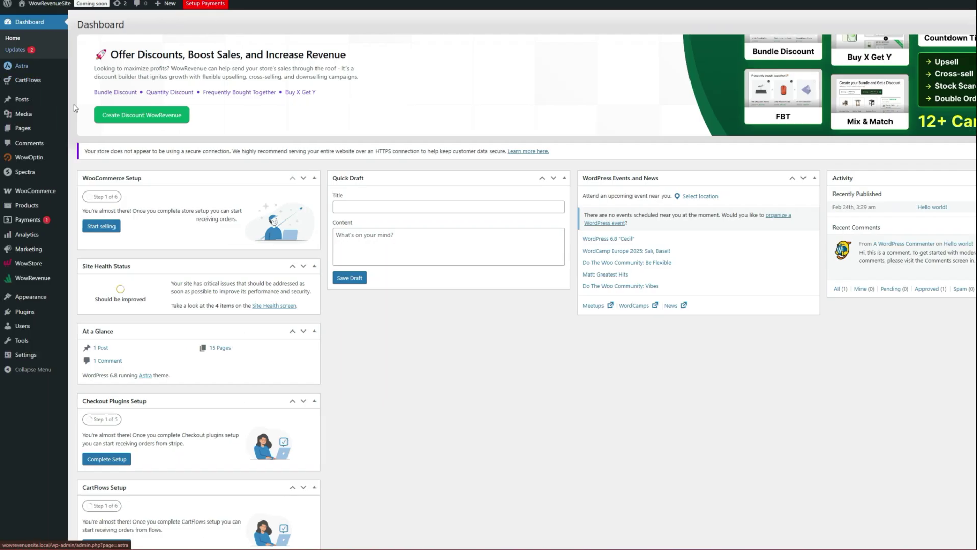
Search Add Plugins for 'wowrevenue' and confirm the WowRevenue plugin shows as Active.
mouse_move(25, 312)
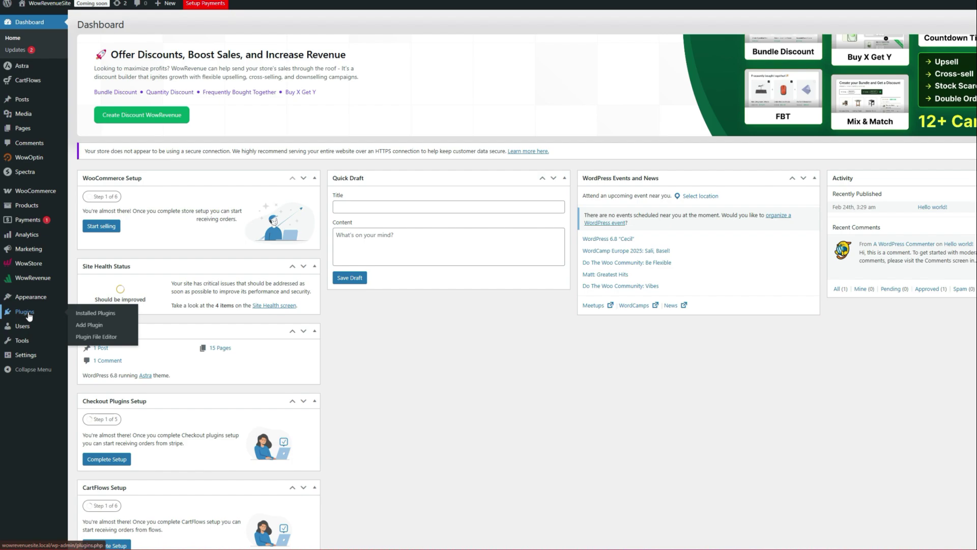
left_click(98, 330)
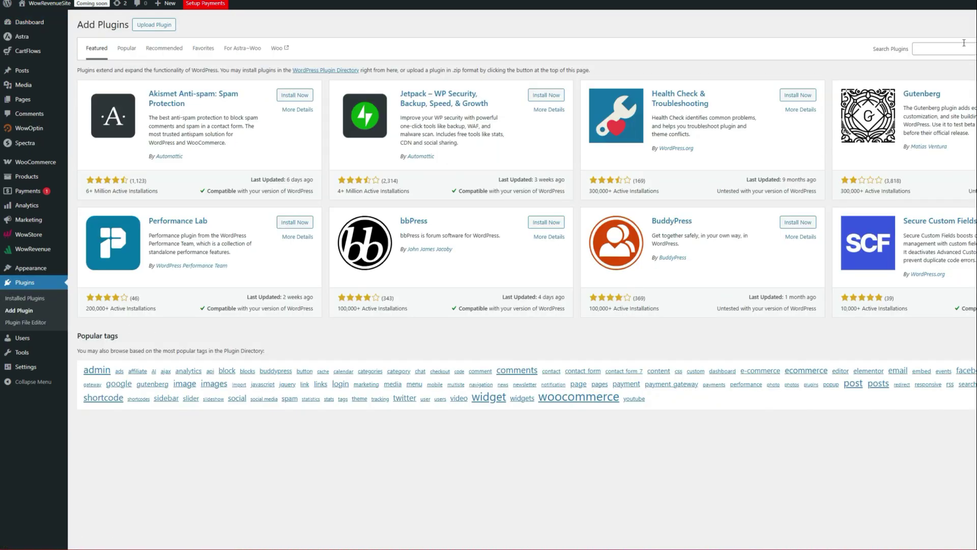
left_click(941, 49)
type("wowrevenue")
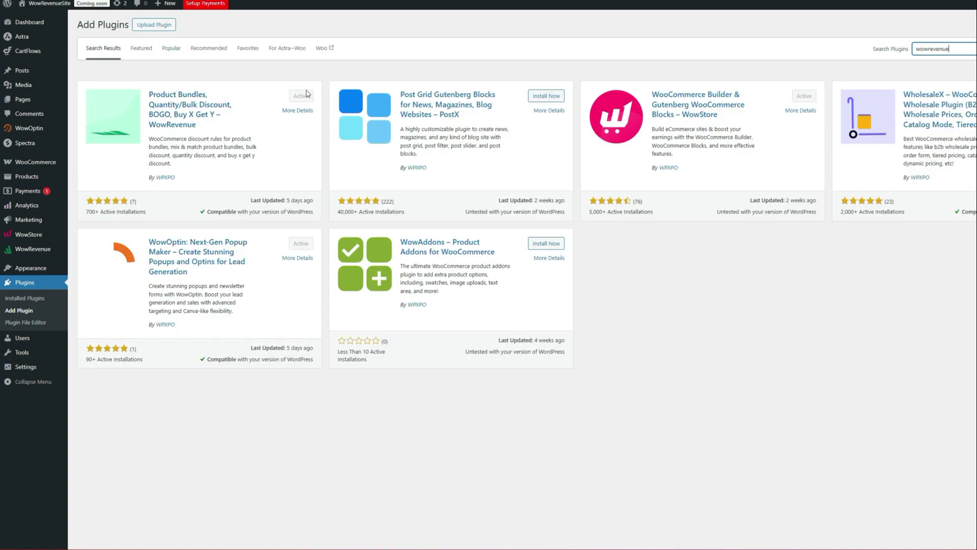
mouse_move(25, 257)
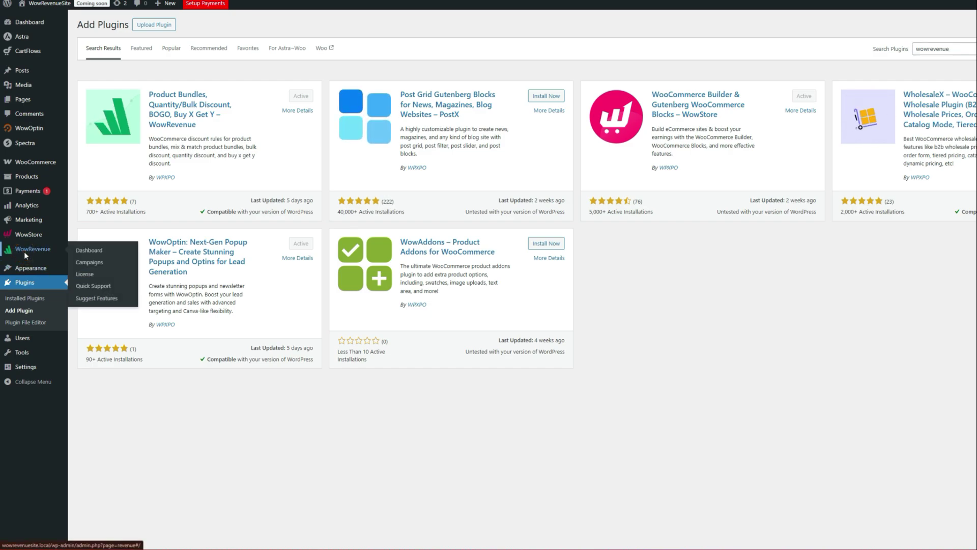
Create a Buy X Get Y campaign from the WowRevenue dashboard and begin renaming it 'Buy 2 Gt 1'.
left_click(24, 252)
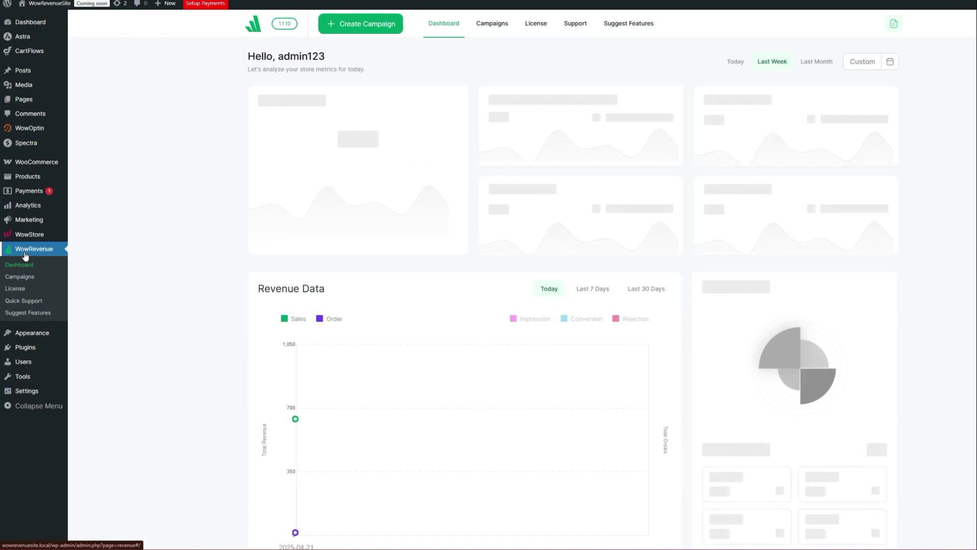
left_click(355, 30)
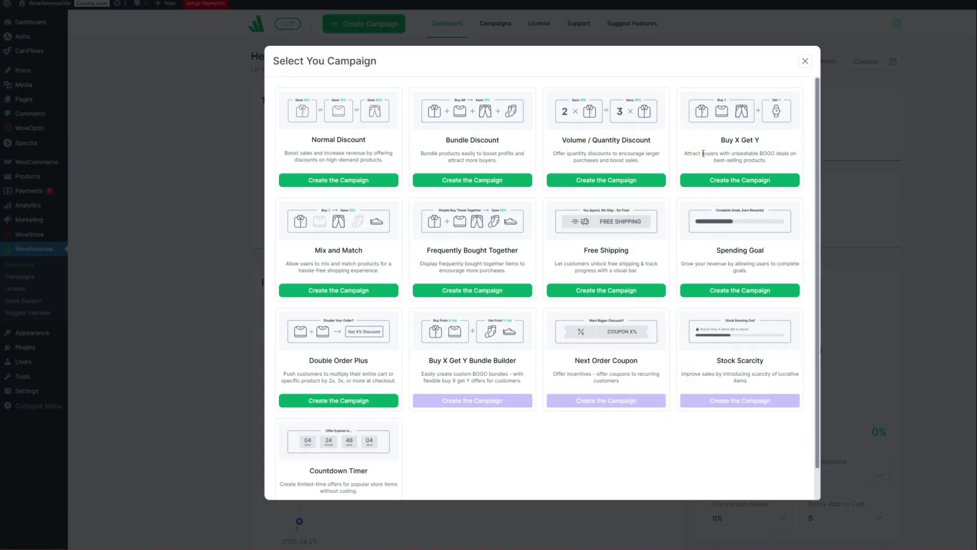
left_click(737, 180)
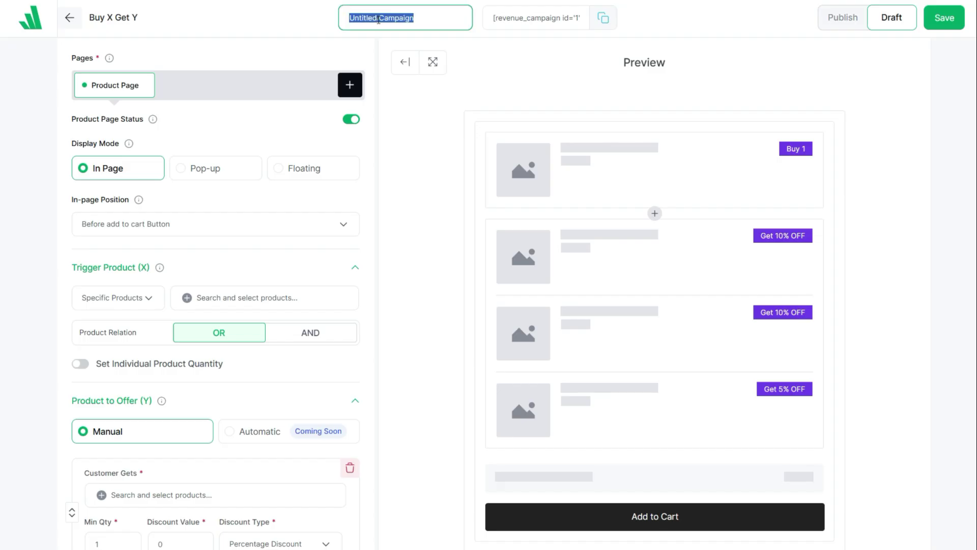
triple_click(378, 19)
type("Buy 2 Gt 1")
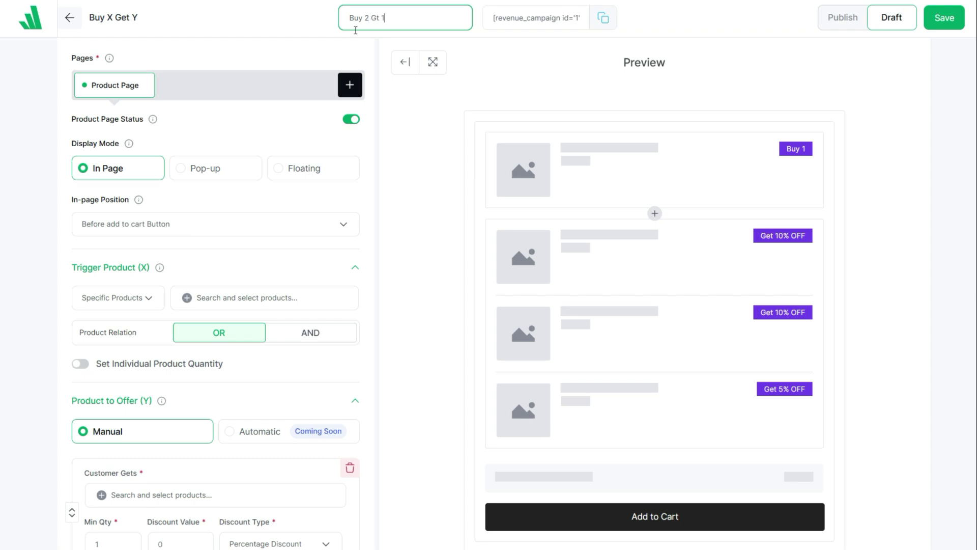
Target the campaign at the Product Page only, with its toggle left on.
left_click(188, 117)
left_click(348, 86)
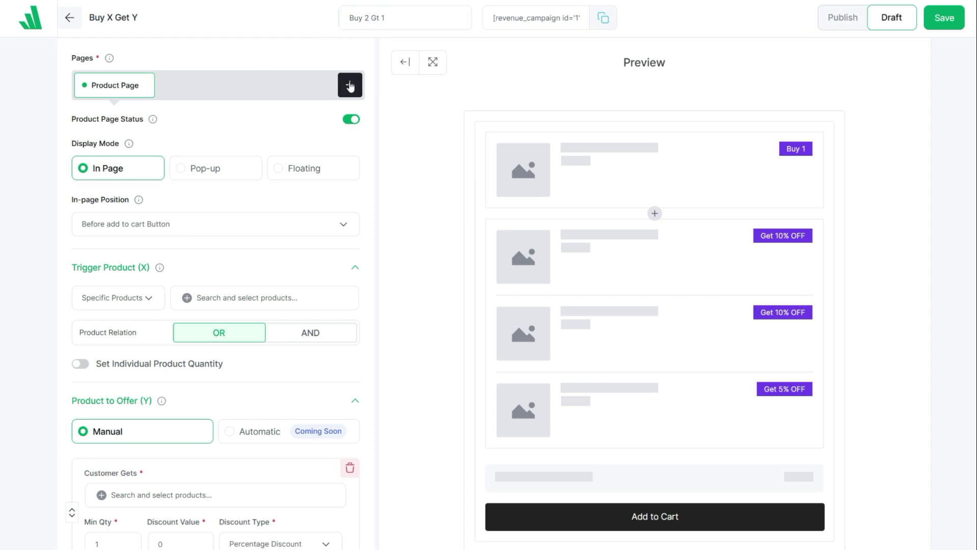
left_click(256, 137)
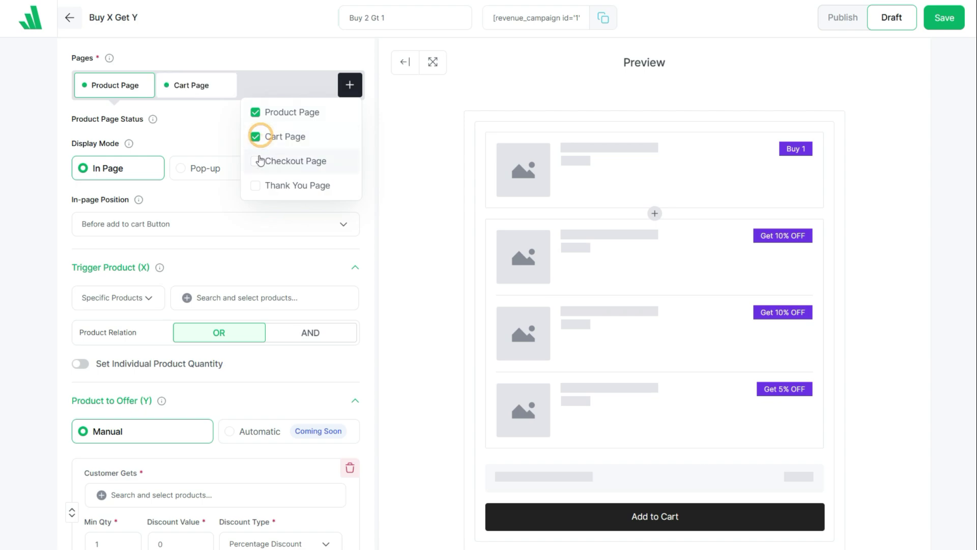
left_click(256, 160)
left_click(256, 185)
left_click(256, 160)
left_click(255, 137)
left_click(226, 133)
left_click(350, 121)
left_click(350, 121)
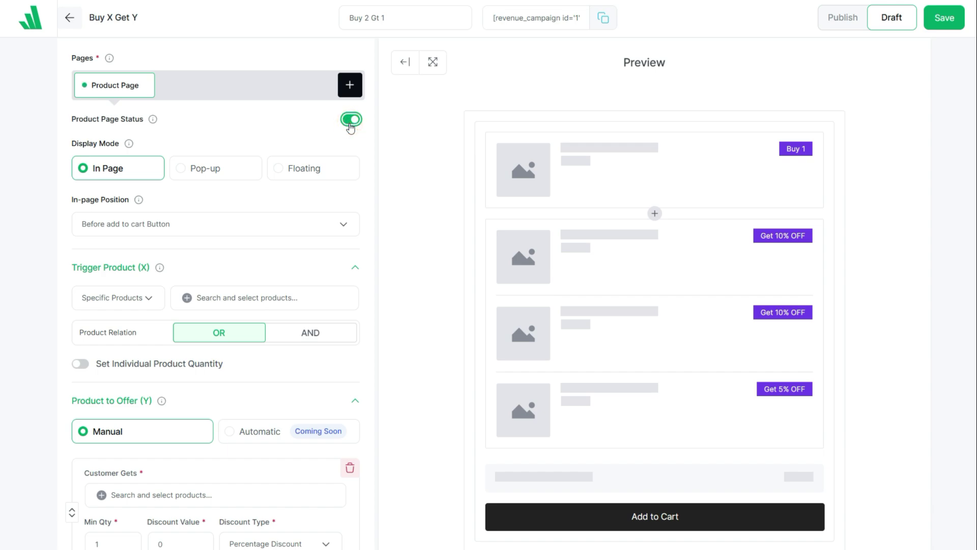
Set Display Mode to In Page, positioned 'Before add to cart Button'.
left_click(128, 175)
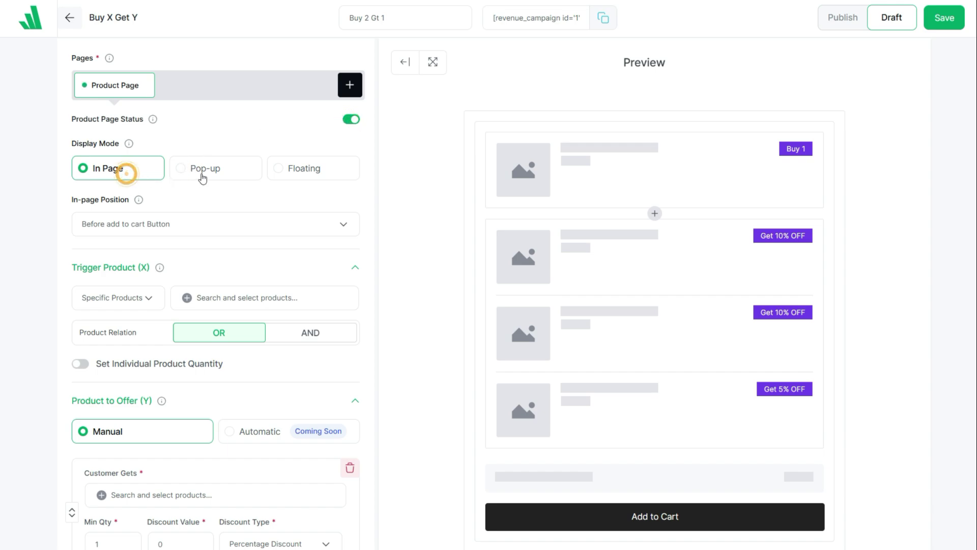
left_click(203, 173)
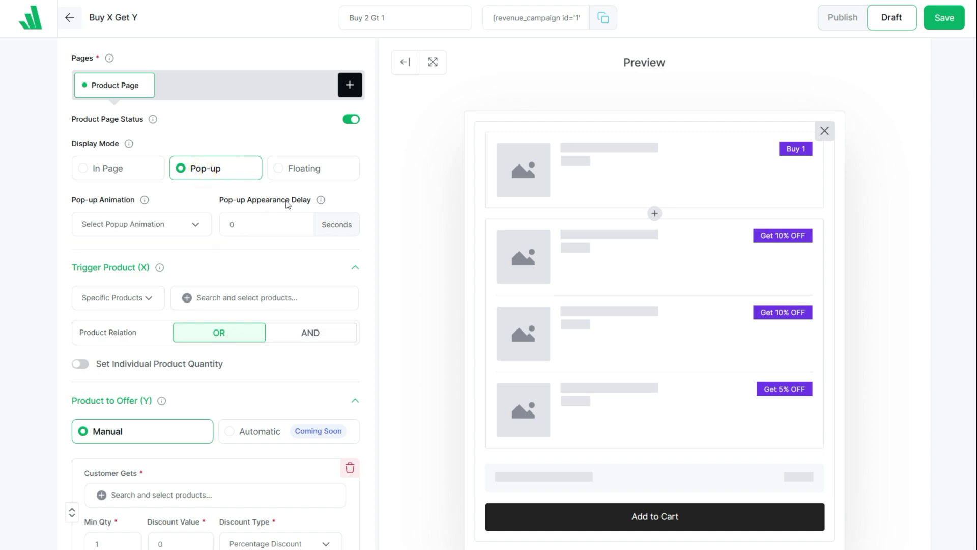
left_click(318, 172)
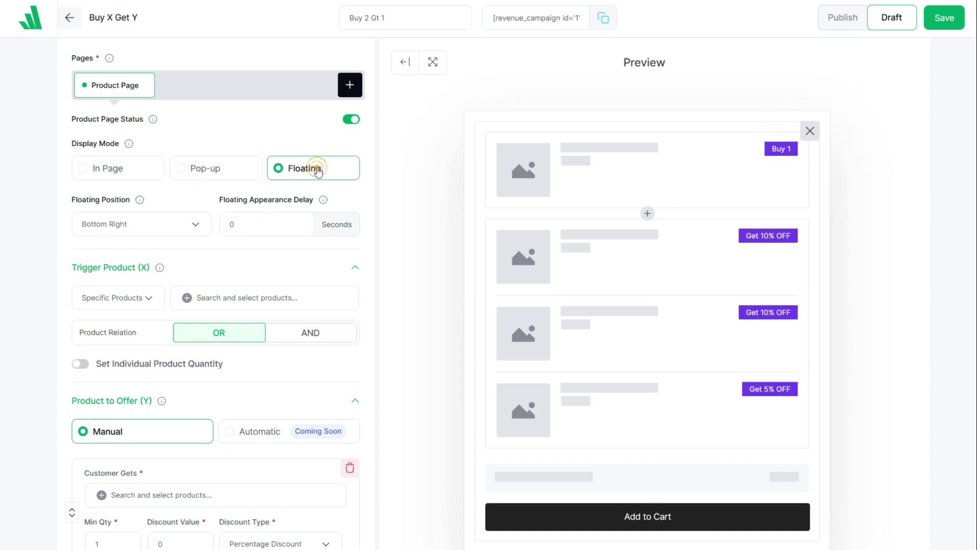
left_click(225, 174)
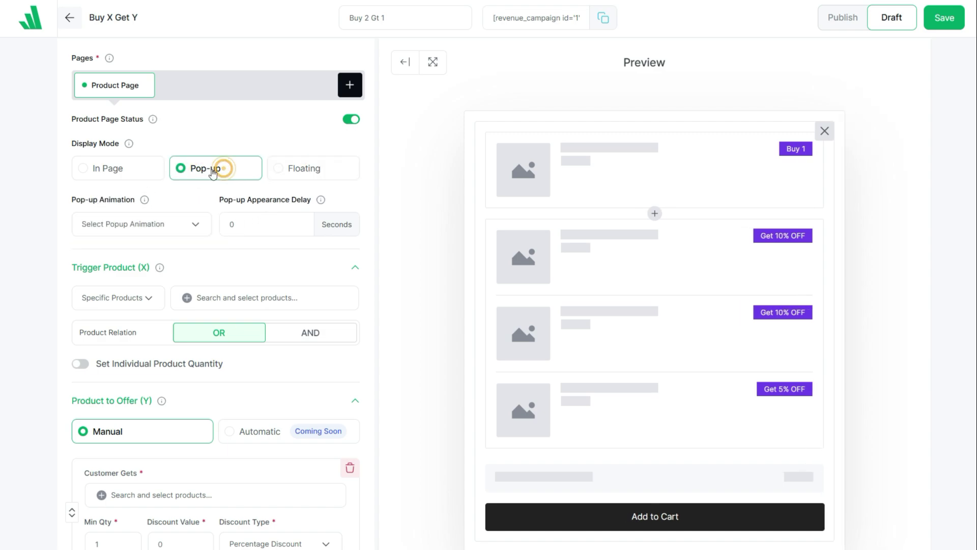
left_click(109, 174)
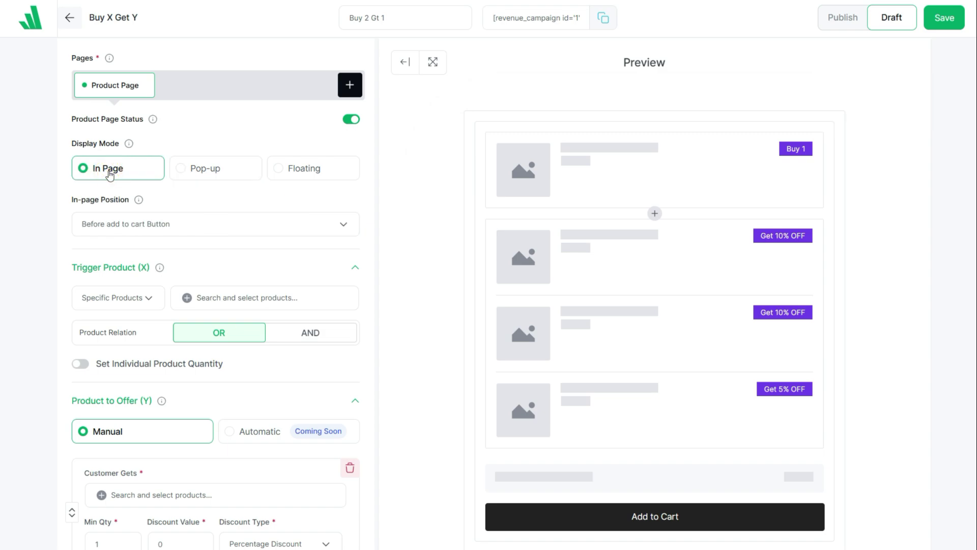
left_click(152, 225)
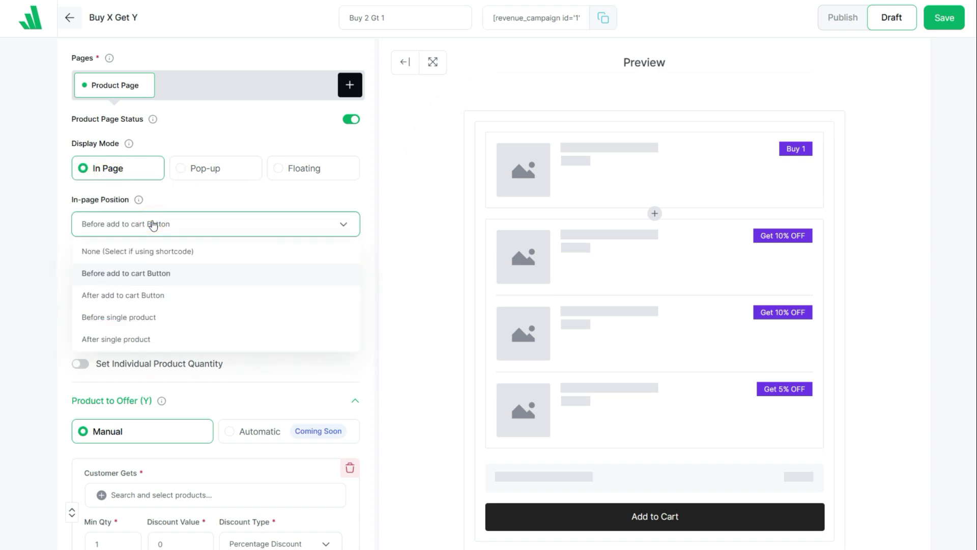
left_click(162, 276)
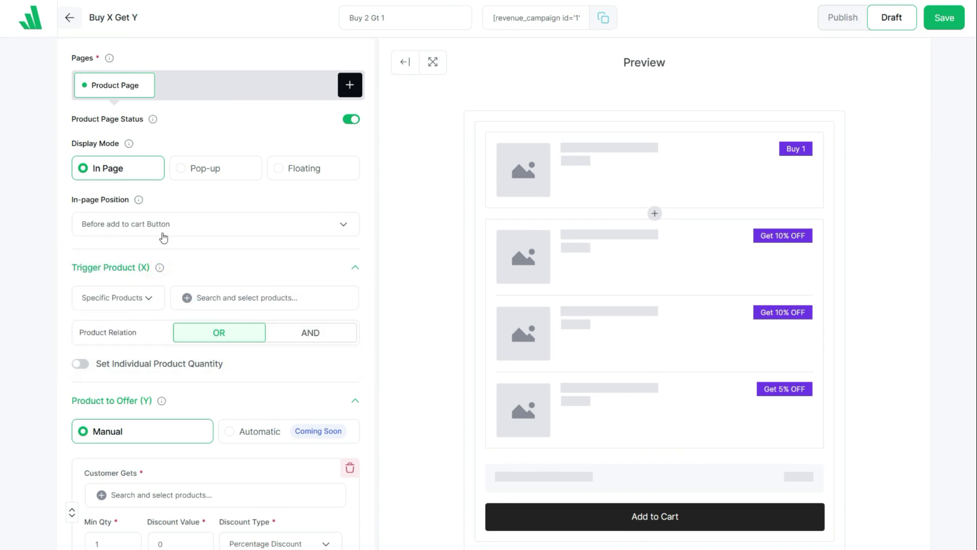
scroll(229, 260, "down", 1)
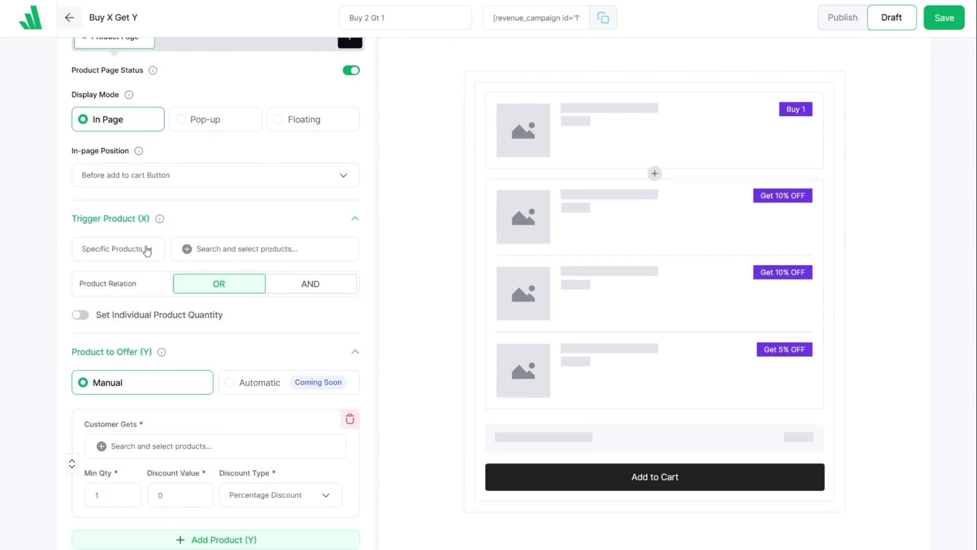
Keep Specific Products as the trigger and select Cashew Butter through a 'cas' search.
left_click(147, 251)
left_click(147, 250)
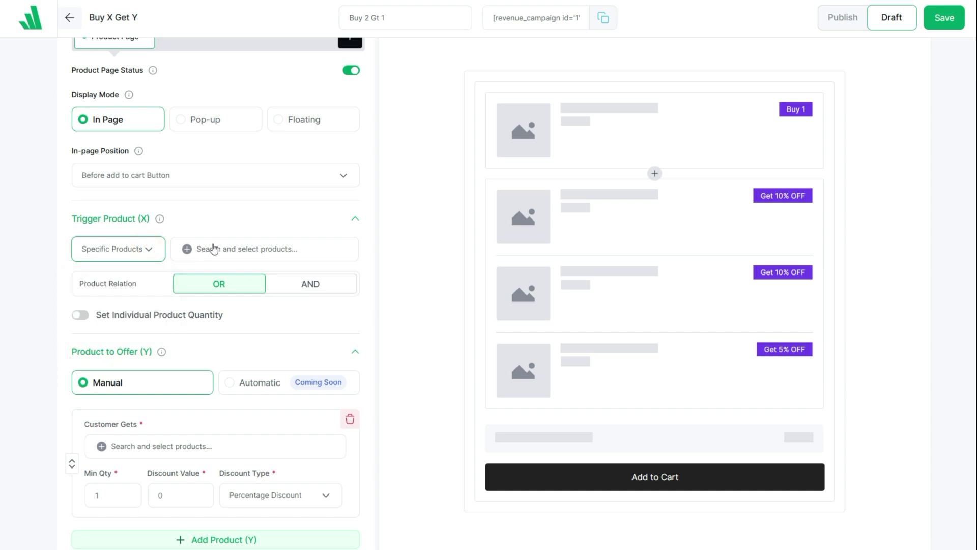
left_click(213, 248)
type("cas")
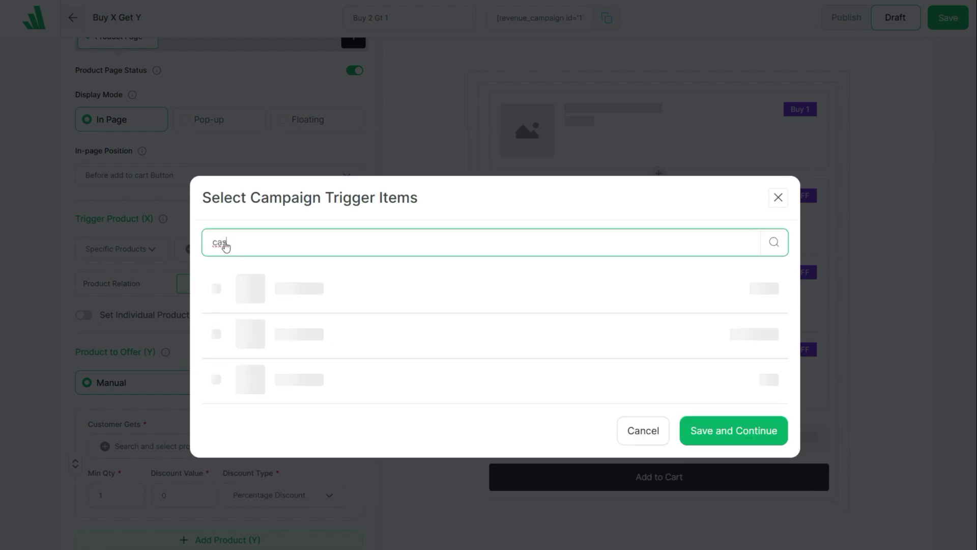
left_click(216, 337)
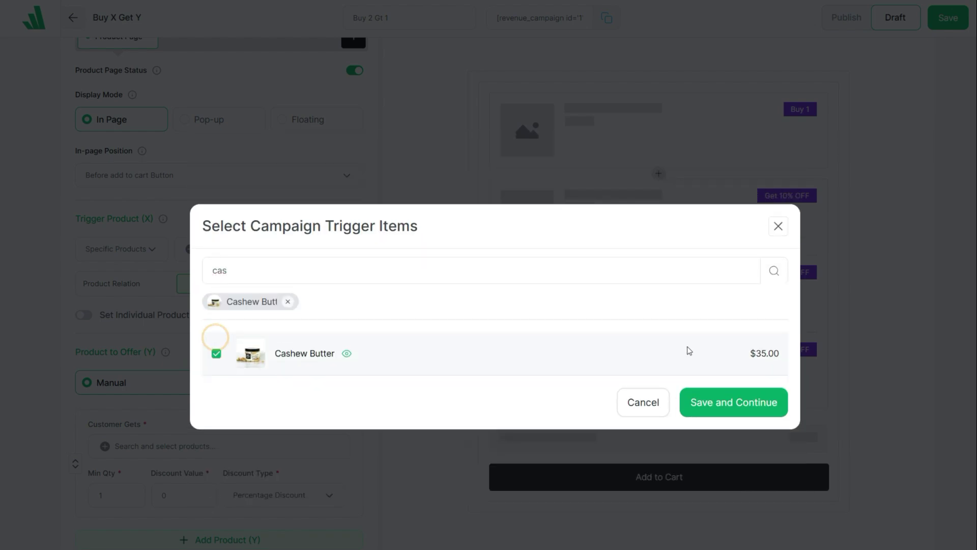
left_click(726, 405)
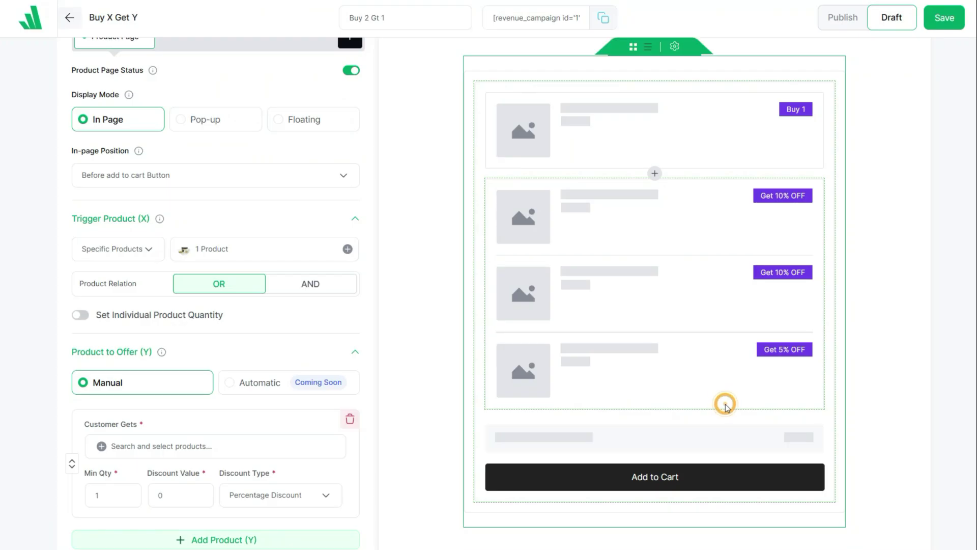
left_click(136, 245)
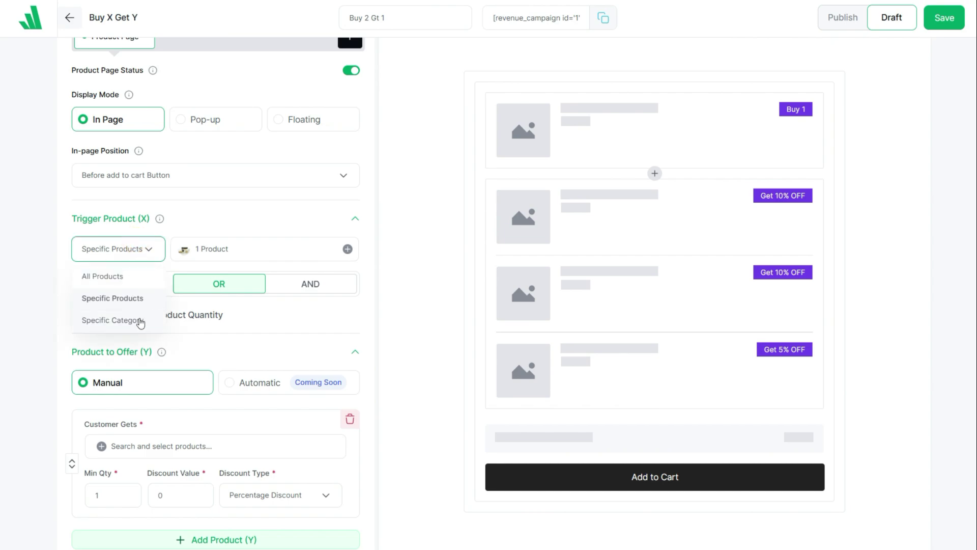
Enable Set Individual Product Quantity and require 2 Cashew Butter jars.
left_click(174, 259)
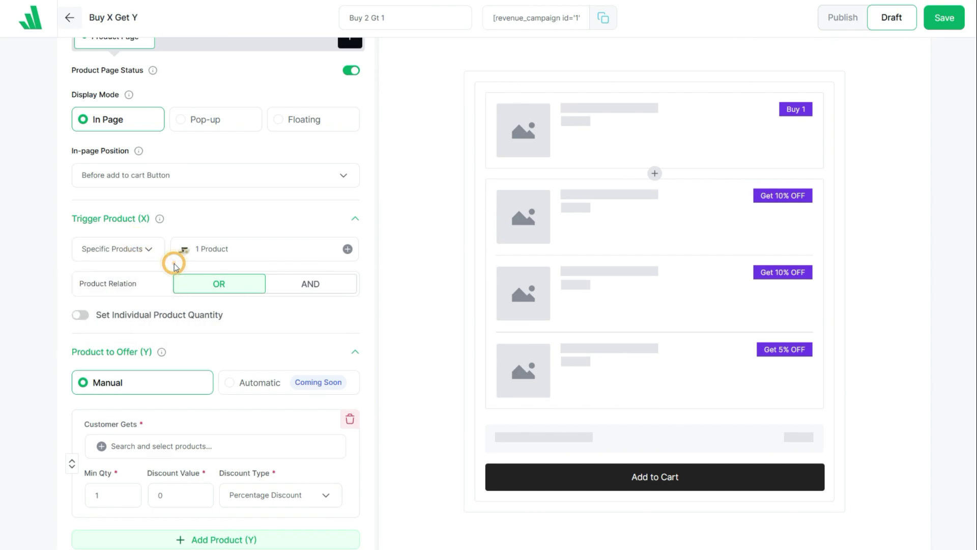
scroll(109, 274, "down", 1)
left_click(79, 267)
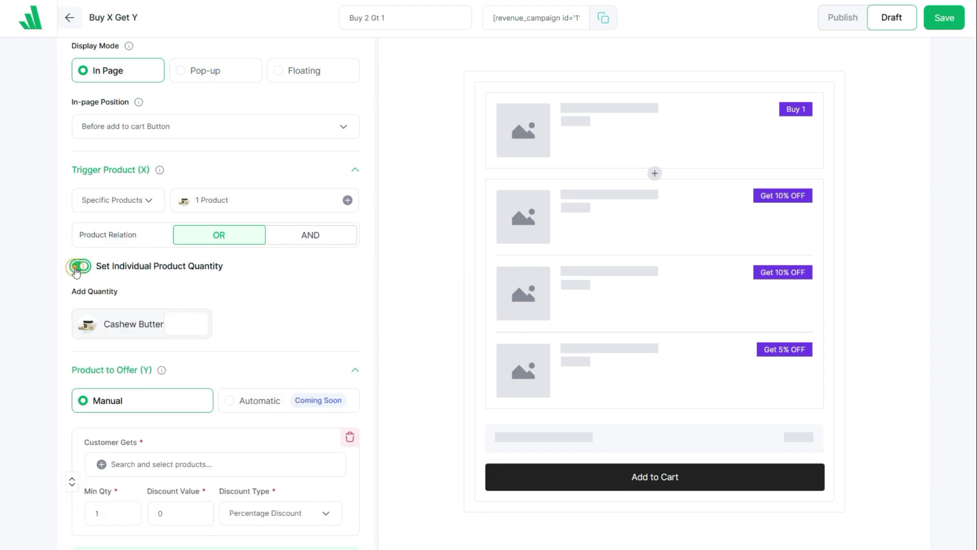
left_click(183, 327)
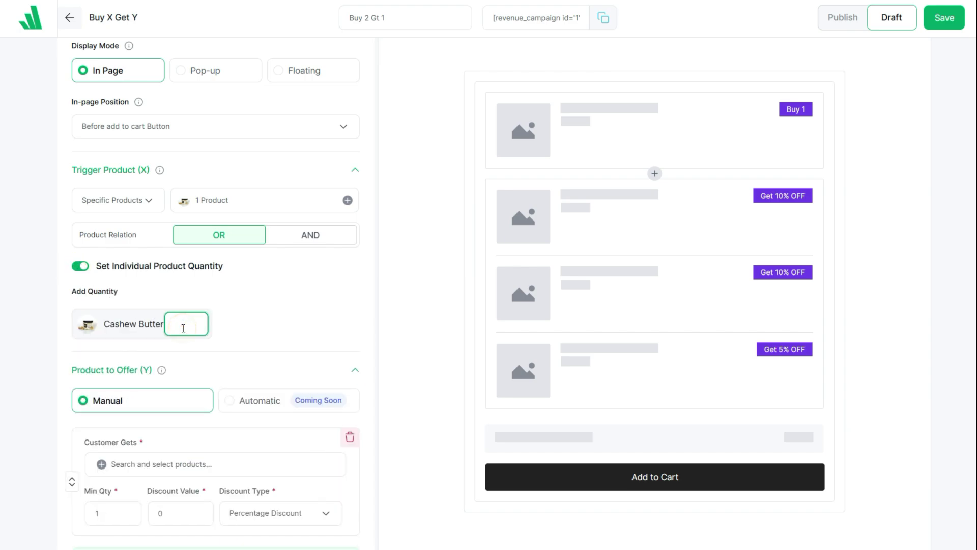
left_click(248, 323)
scroll(247, 323, "down", 3)
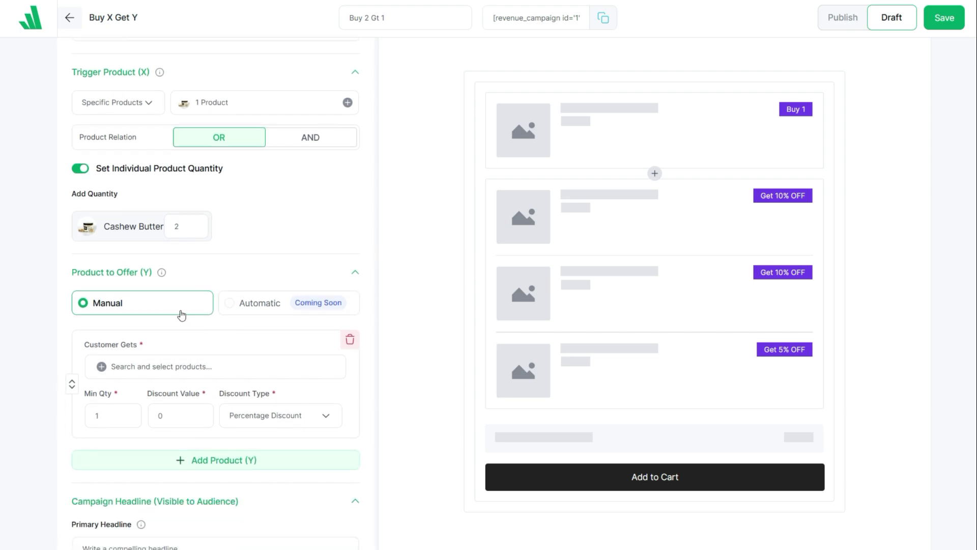
Choose Cashew Butter as the offered product and set its Discount Type to Free.
left_click(144, 367)
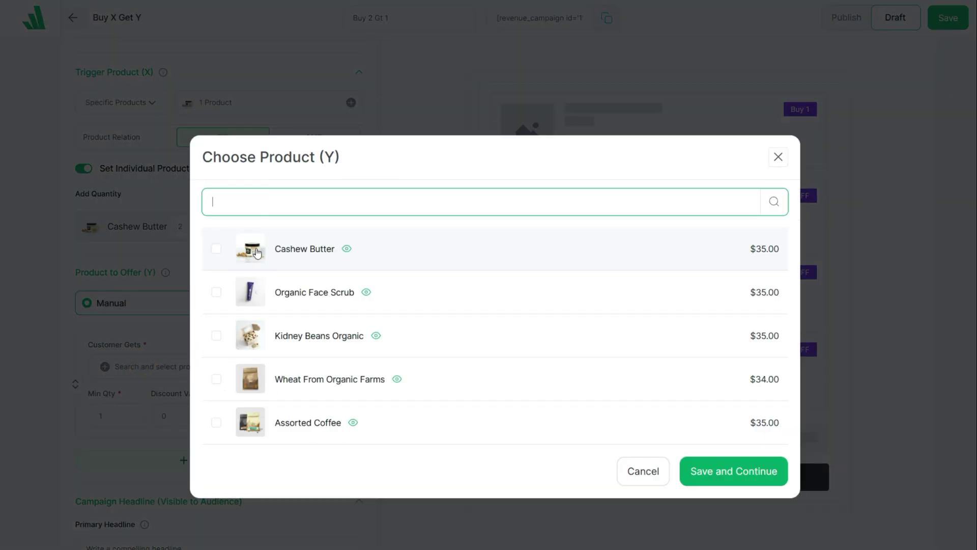
left_click(217, 251)
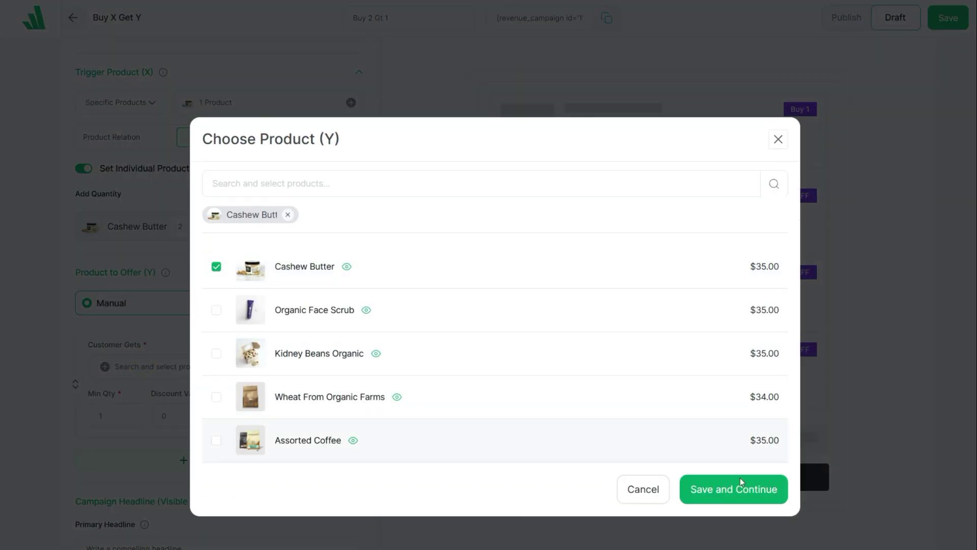
left_click(742, 495)
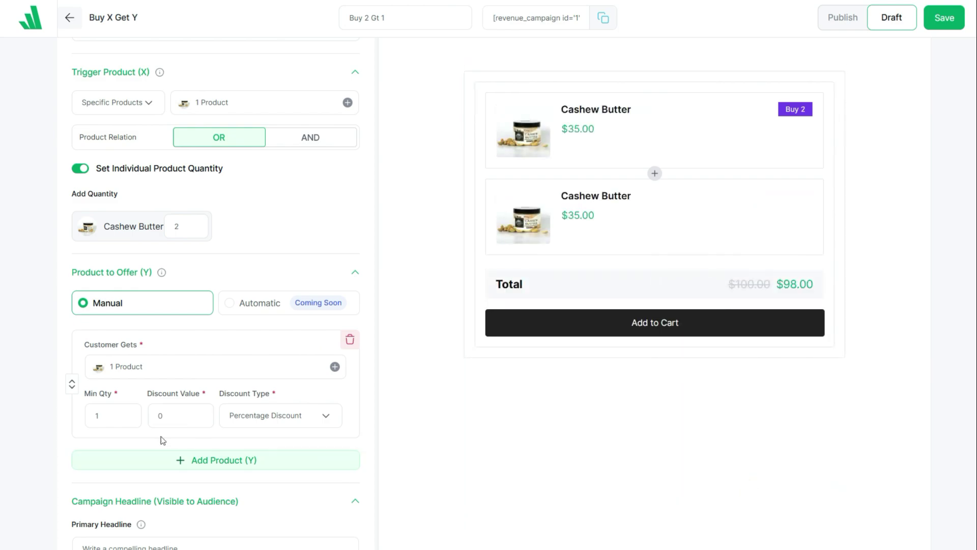
left_click(112, 415)
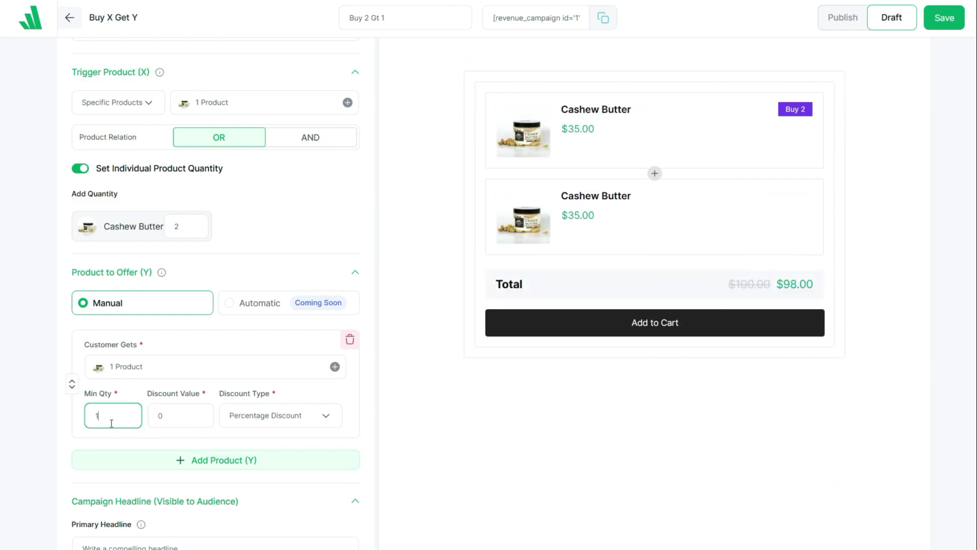
left_click(172, 416)
left_click(286, 416)
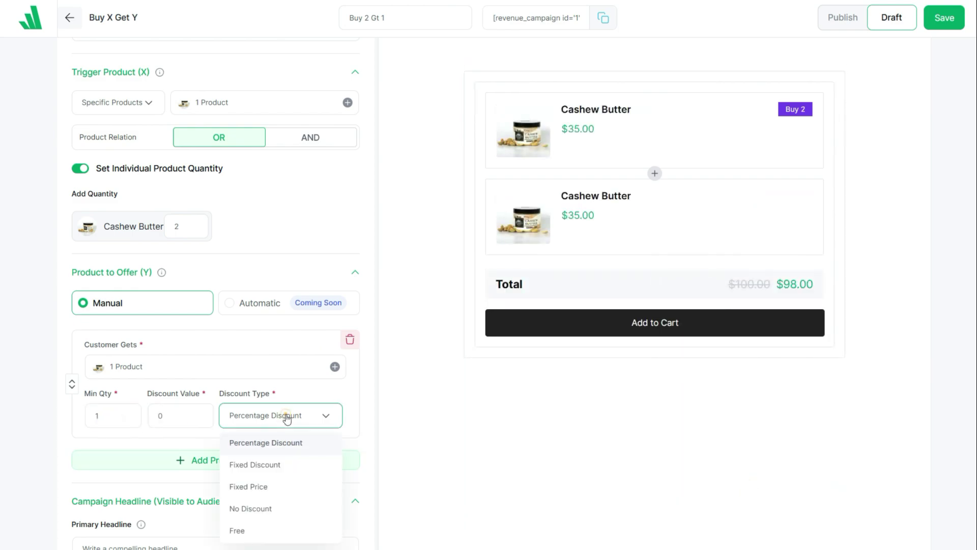
left_click(260, 531)
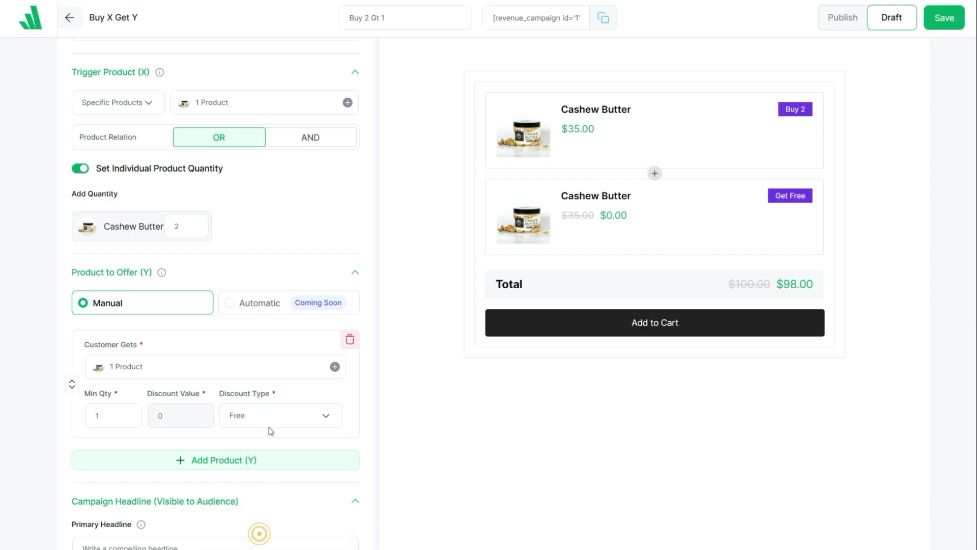
left_click(322, 416)
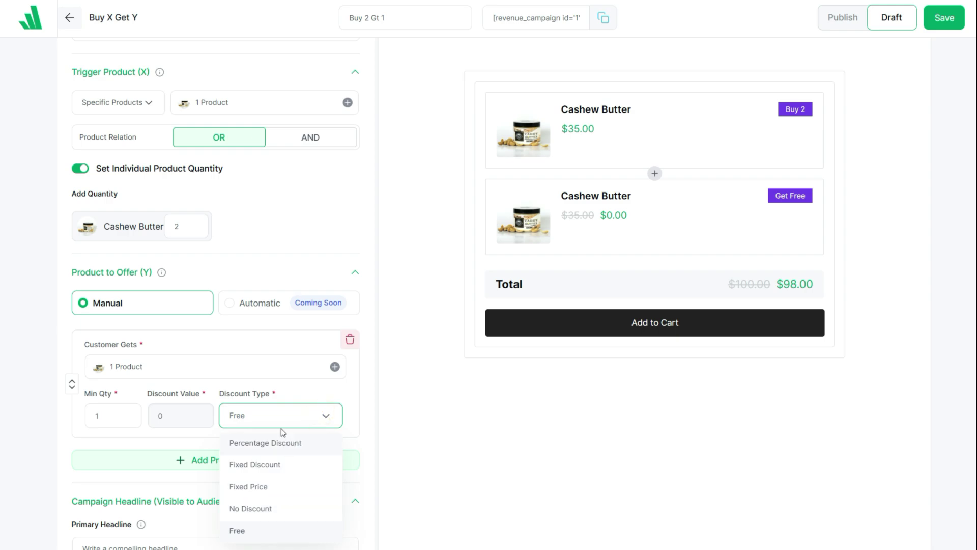
Enter the headline 'Buy 2 and Get 1 FREE' and the campaign details 'Now or never deal'.
left_click(294, 399)
scroll(163, 356, "down", 3)
left_click(158, 419)
type("Buy 2 and Get")
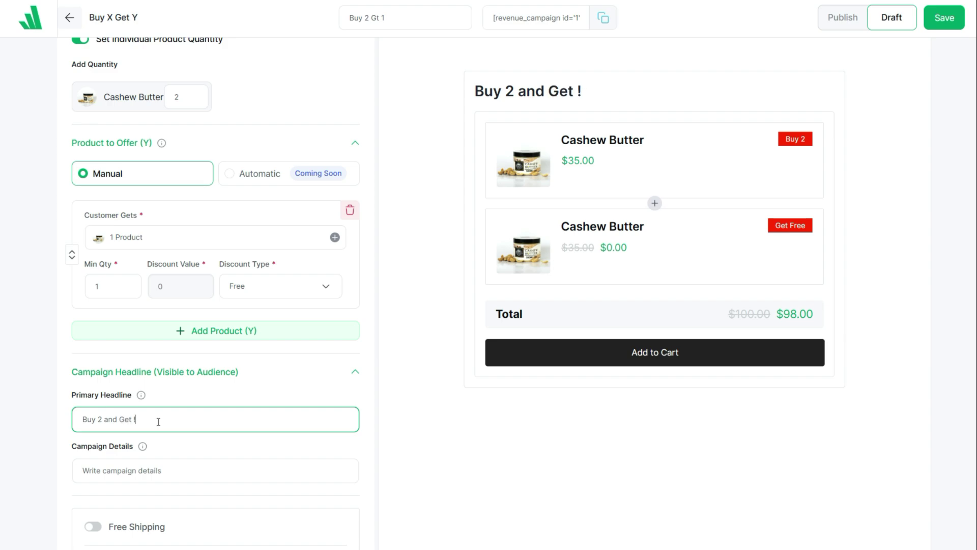
type(" 1 FREE")
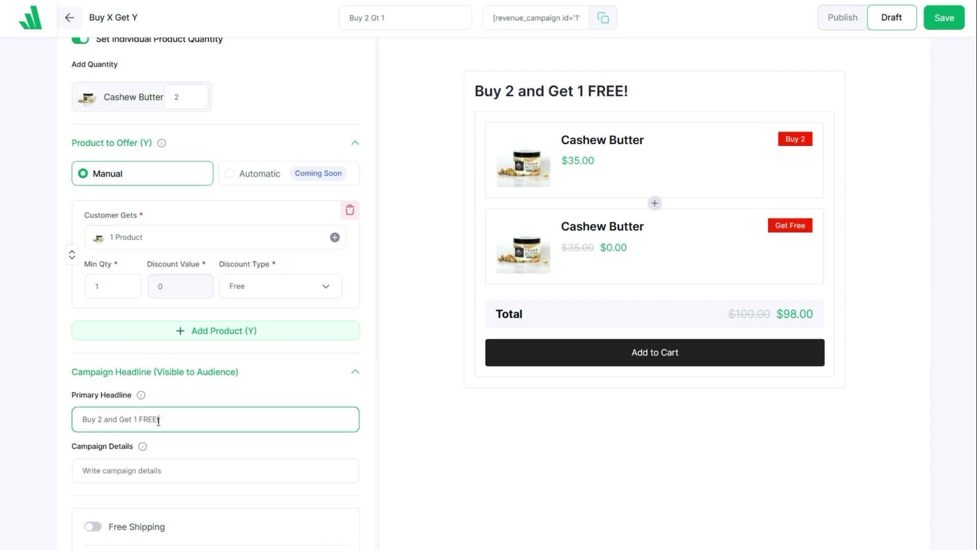
left_click(151, 470)
type("Now or ne")
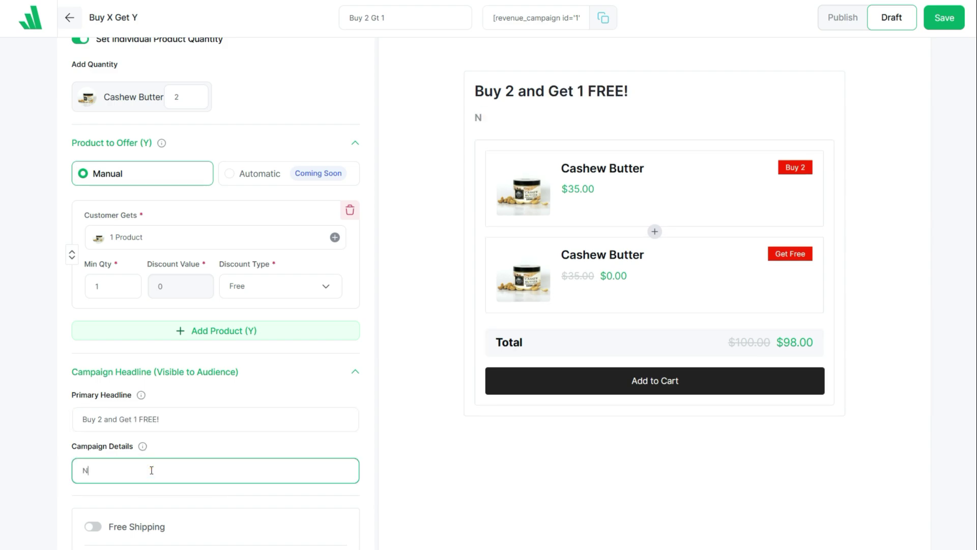
type("ver deal")
scroll(149, 386, "down", 2)
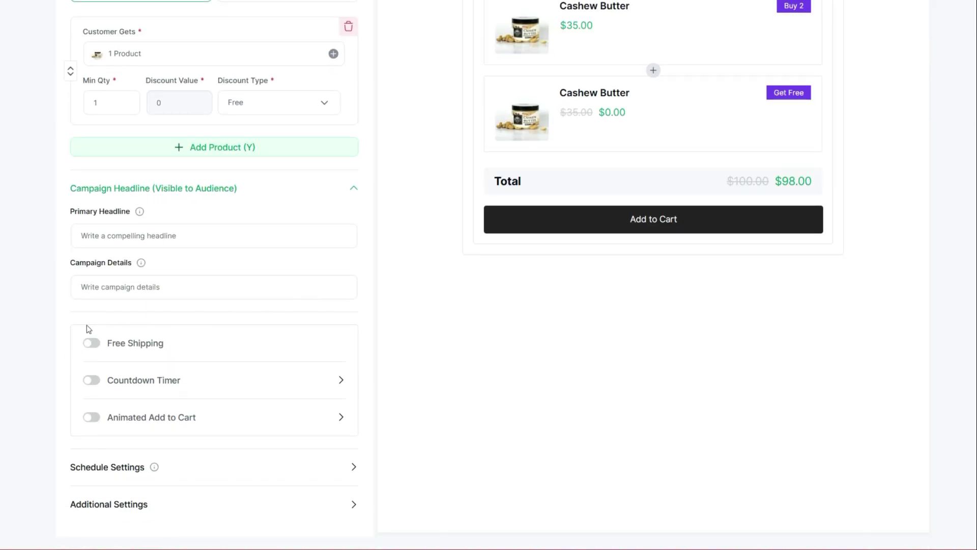
Turn on Countdown Timer, Animated Add to Cart and Free Shipping.
left_click(91, 380)
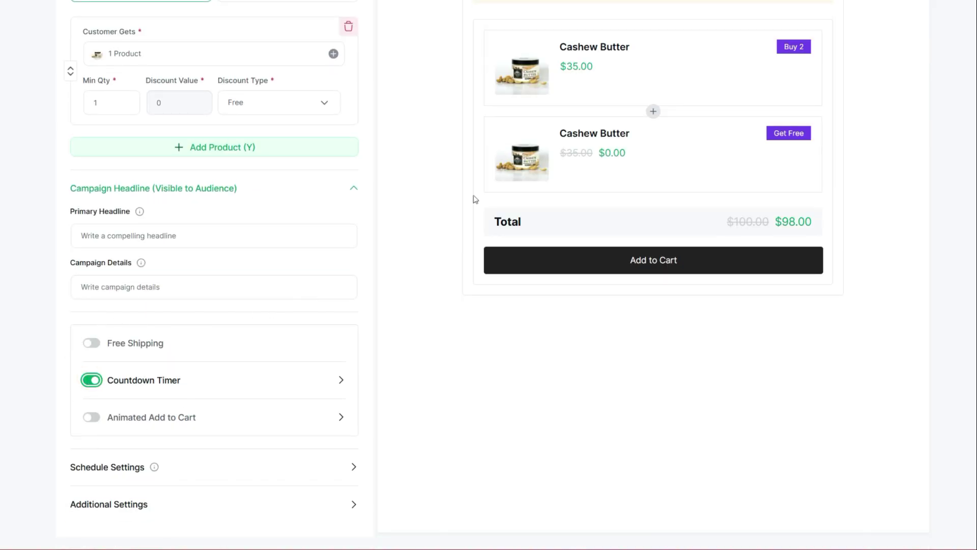
left_click(94, 415)
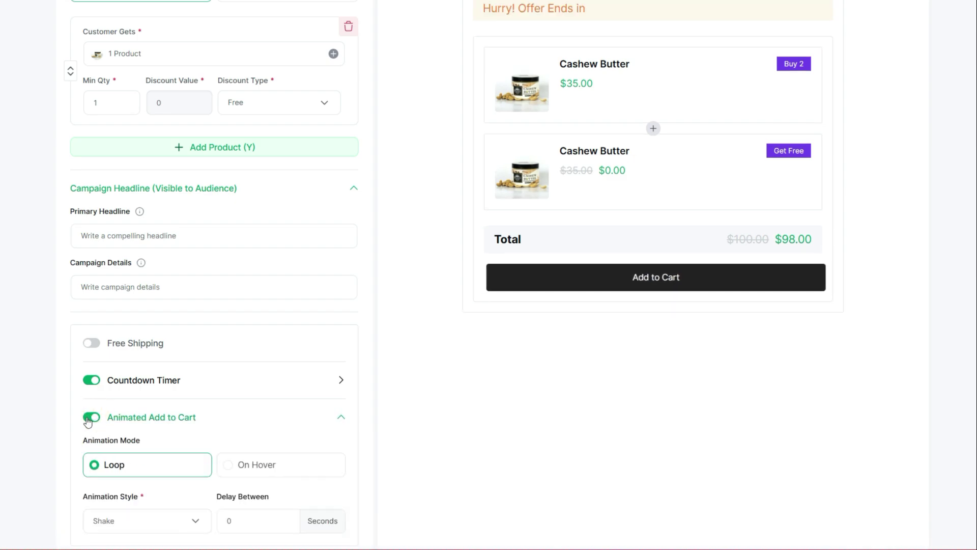
left_click(92, 344)
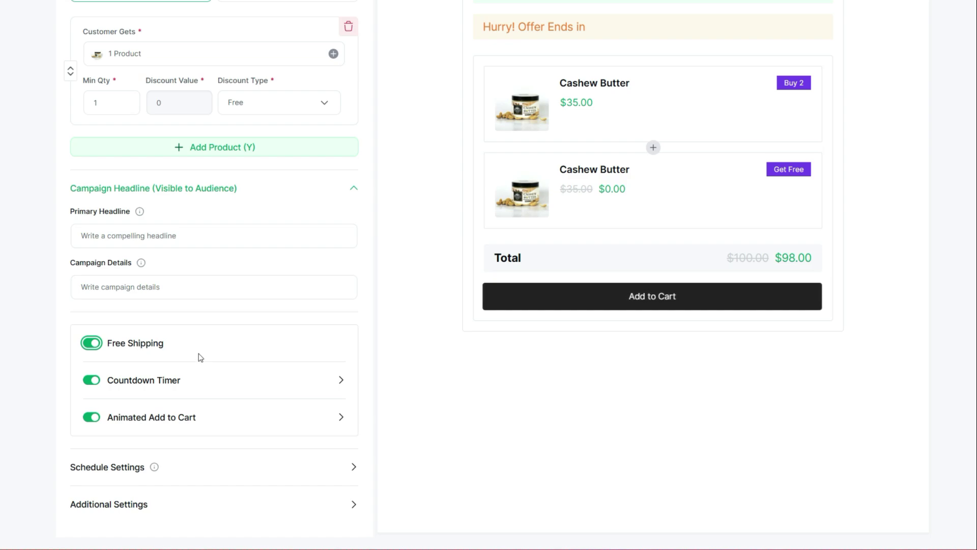
Schedule the campaign from 04/19/2025 1:00 AM to 04/24/2025 12:00 AM.
left_click(270, 482)
left_click(127, 414)
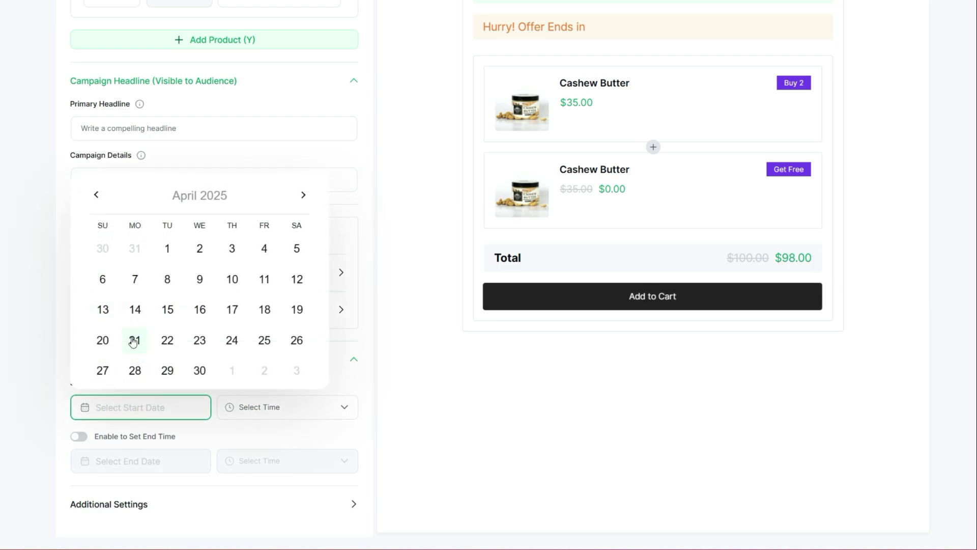
left_click(107, 341)
left_click(275, 406)
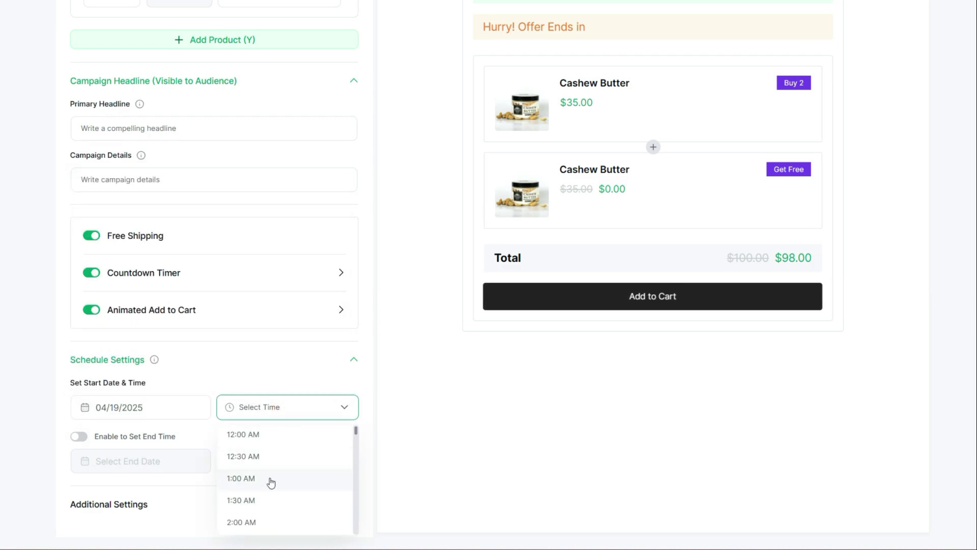
left_click(270, 477)
left_click(75, 435)
left_click(117, 460)
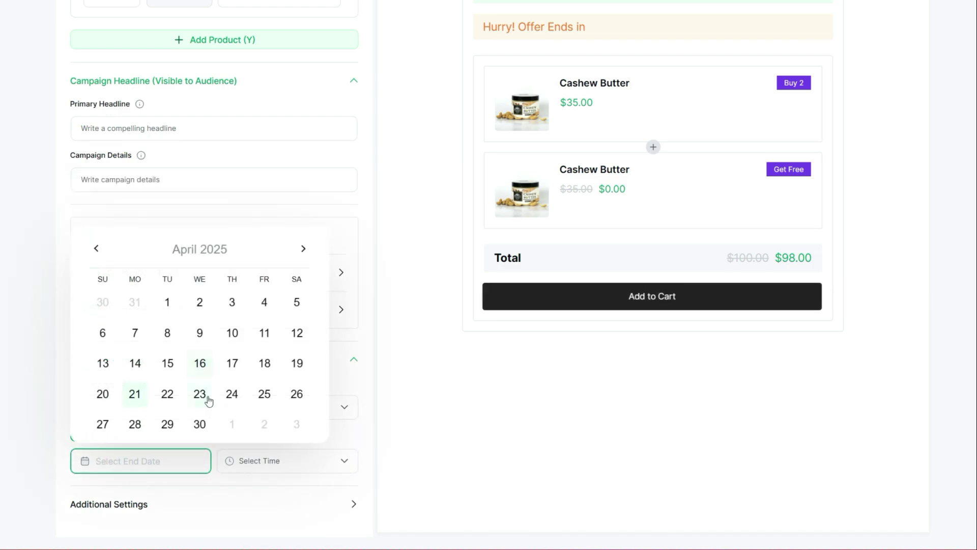
left_click(260, 397)
left_click(253, 460)
left_click(266, 485)
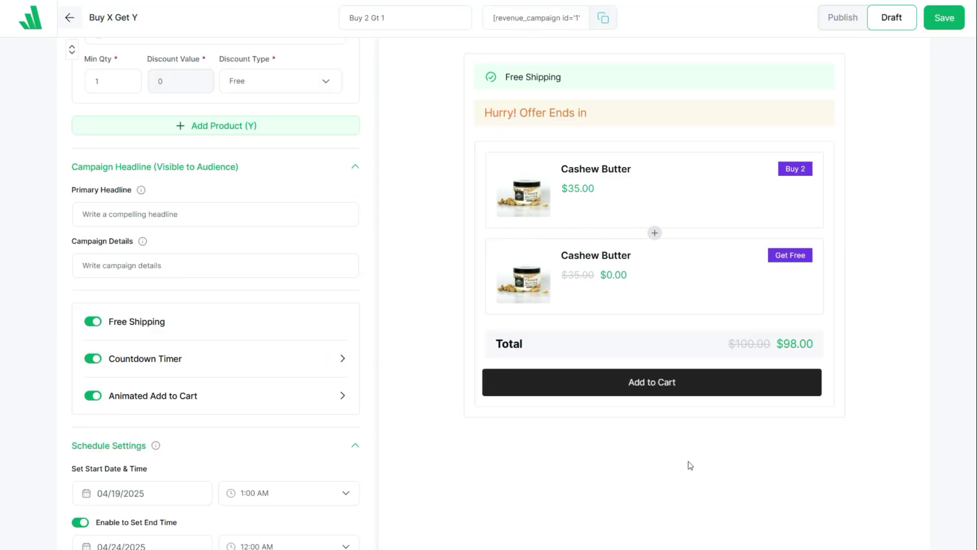
Enlarge the Cashew Butter titles to size 19 and review the Buy 2 badge colours.
left_click(590, 186)
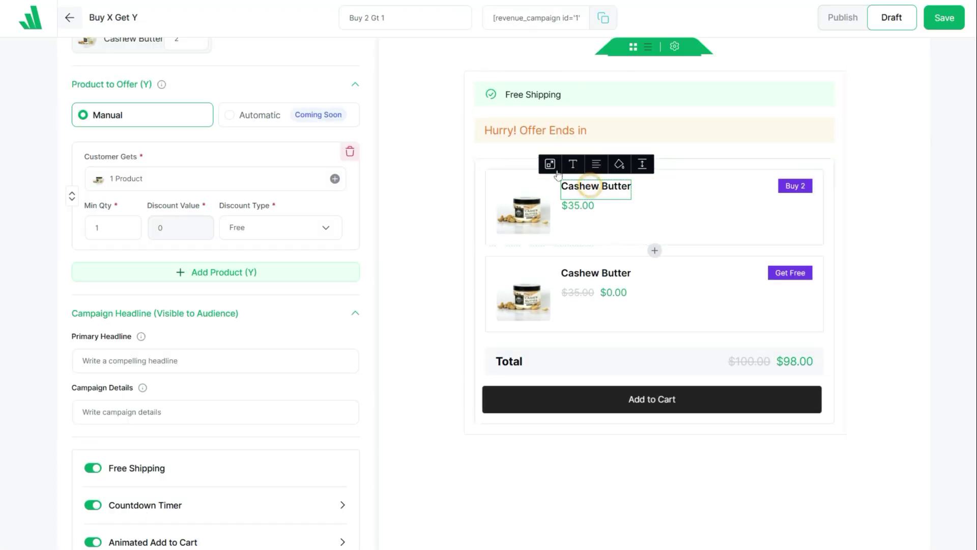
left_click(573, 163)
left_click(571, 133)
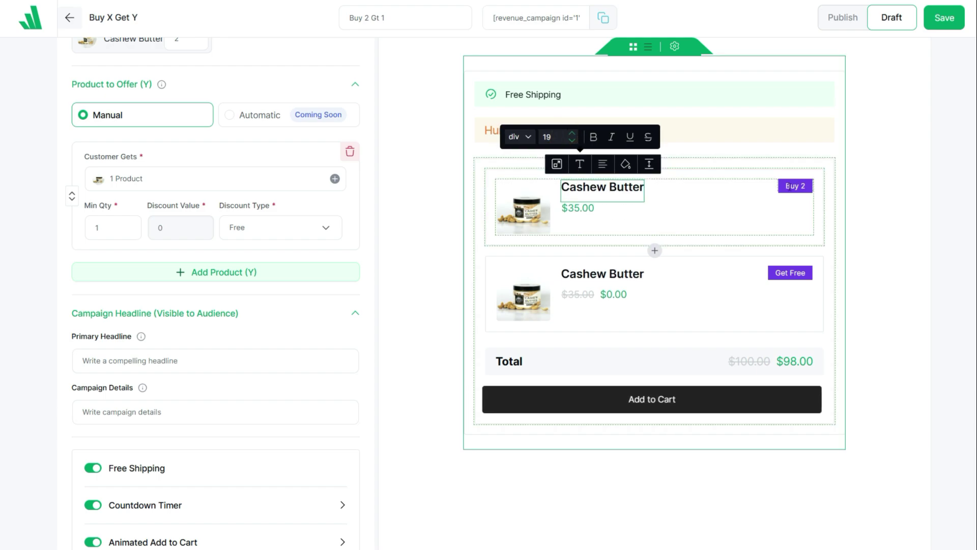
left_click(788, 185)
left_click(796, 164)
left_click(780, 187)
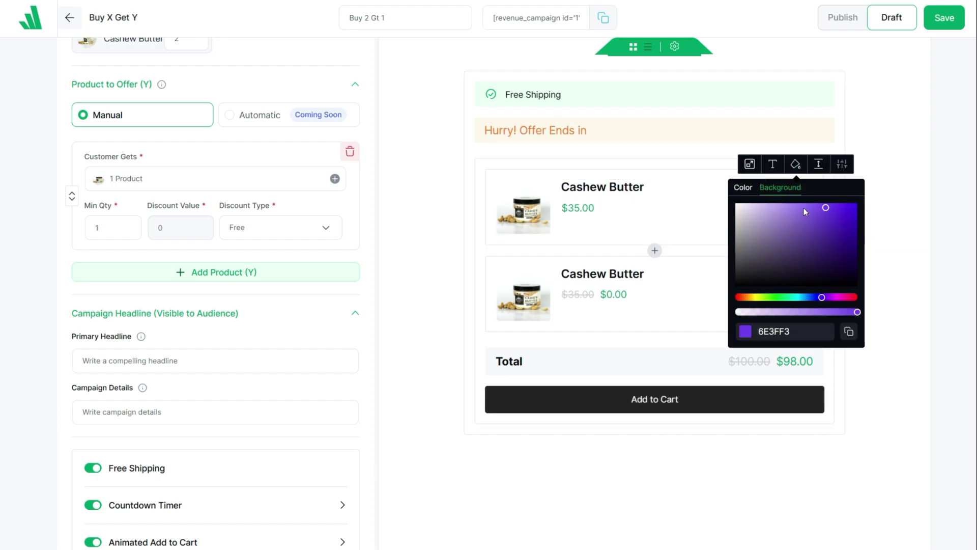
left_click(742, 187)
left_click(780, 188)
Reduce the product block gap to 16 px.
left_click(670, 173)
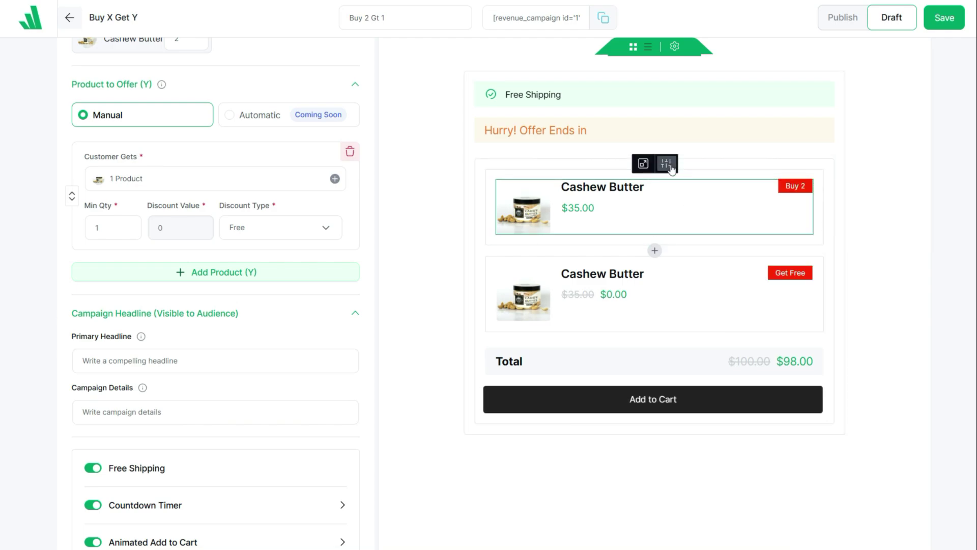
left_click(670, 168)
left_click(699, 141)
left_click(698, 141)
left_click(697, 142)
left_click(698, 140)
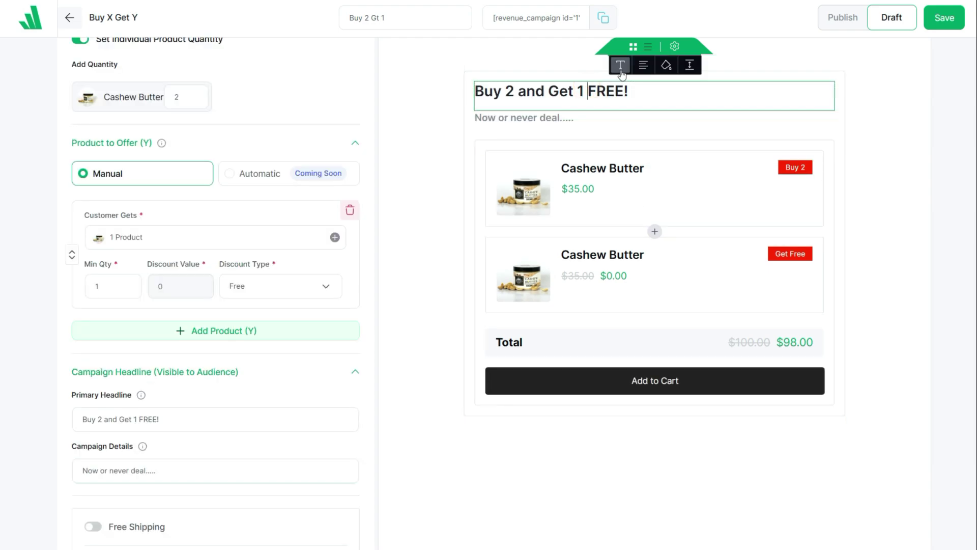
Centre the 'Buy 2 and Get 1 FREE!' headline and the 'Now or never deal' details text.
left_click(647, 71)
left_click(643, 40)
left_click(643, 94)
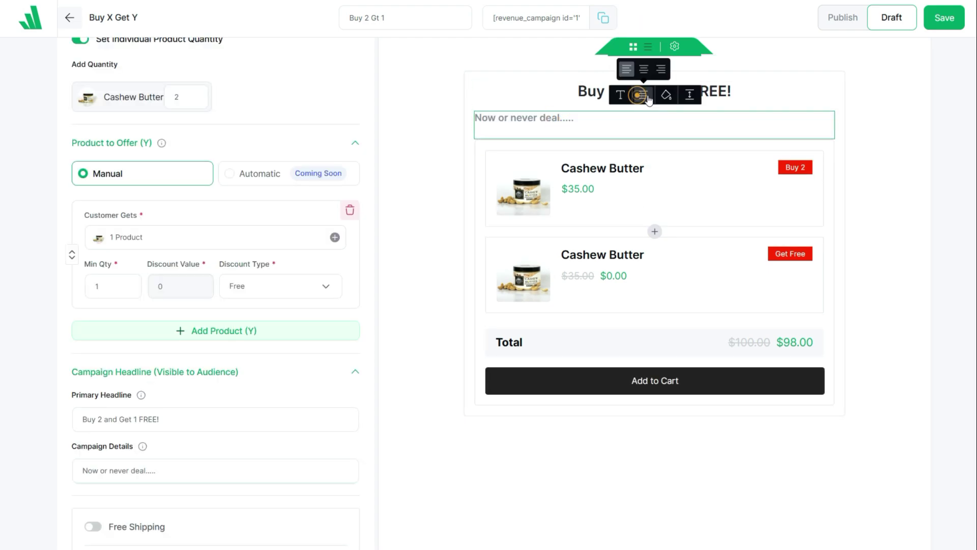
left_click(643, 69)
Colour the headline pure red (ff0000).
left_click(646, 107)
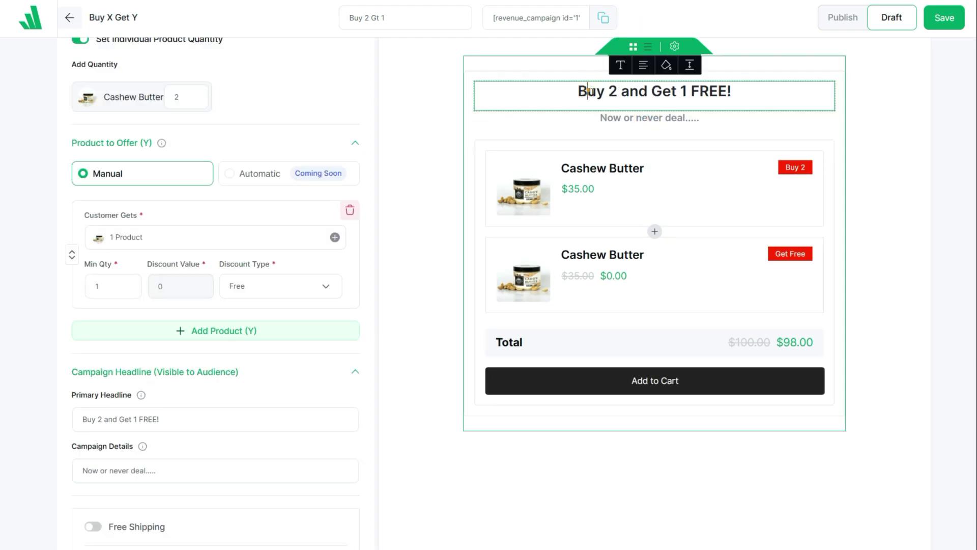
left_click(666, 65)
left_click(619, 182)
left_click_drag(677, 105, 728, 86)
left_click(751, 96)
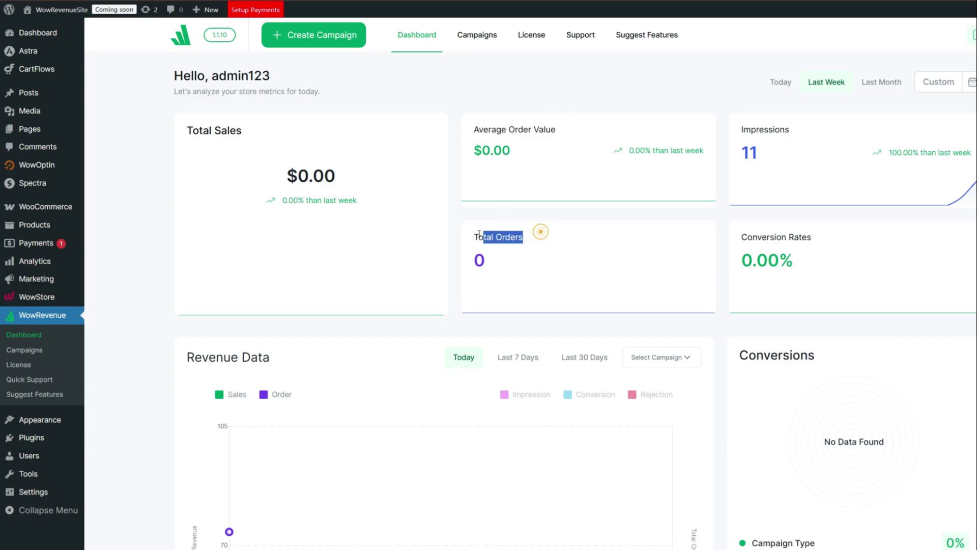
Scroll through the dashboard metrics and the WowRevenue features page describing Countdown Timer and Stock Scarcity.
scroll(561, 275, "down", 9)
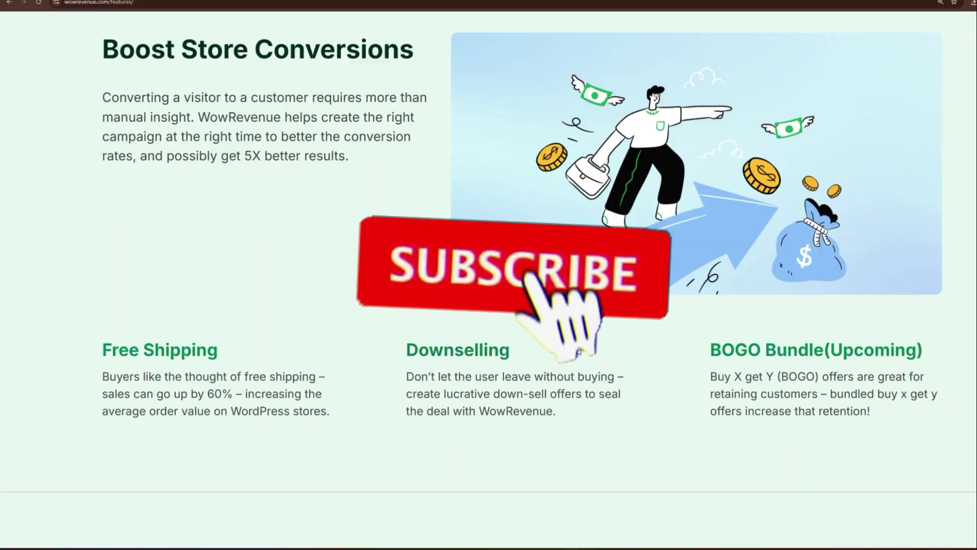
scroll(489, 275, "down", 1)
scroll(576, 350, "down", 5)
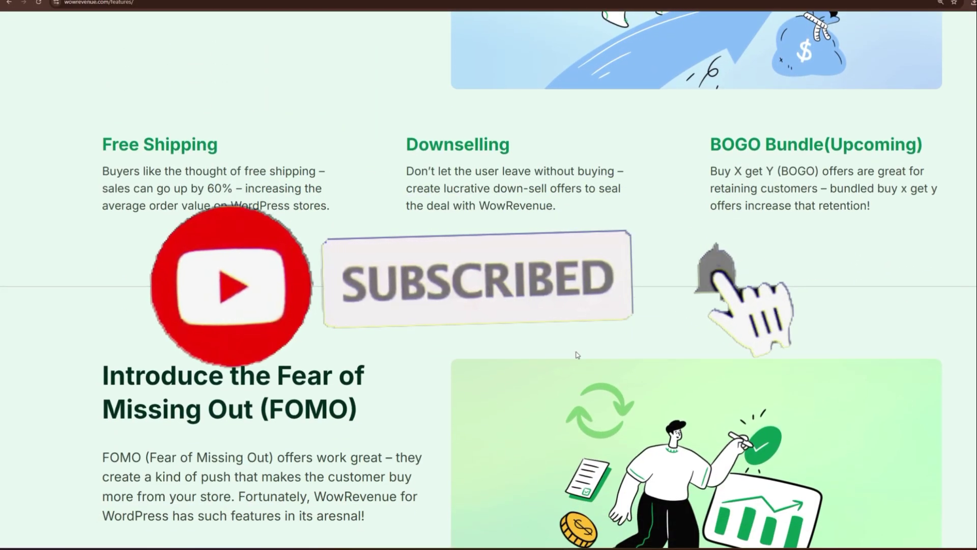
scroll(575, 353, "down", 3)
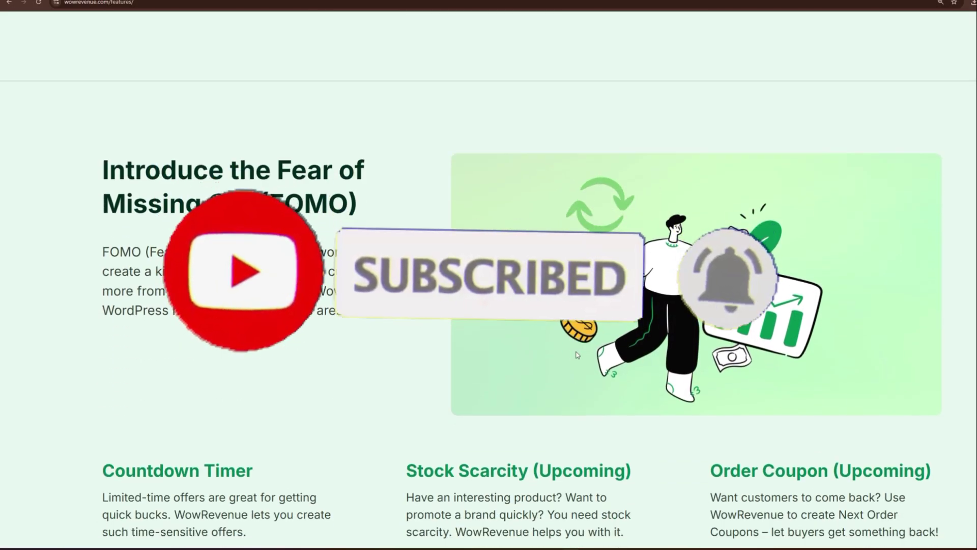
scroll(574, 371, "down", 2)
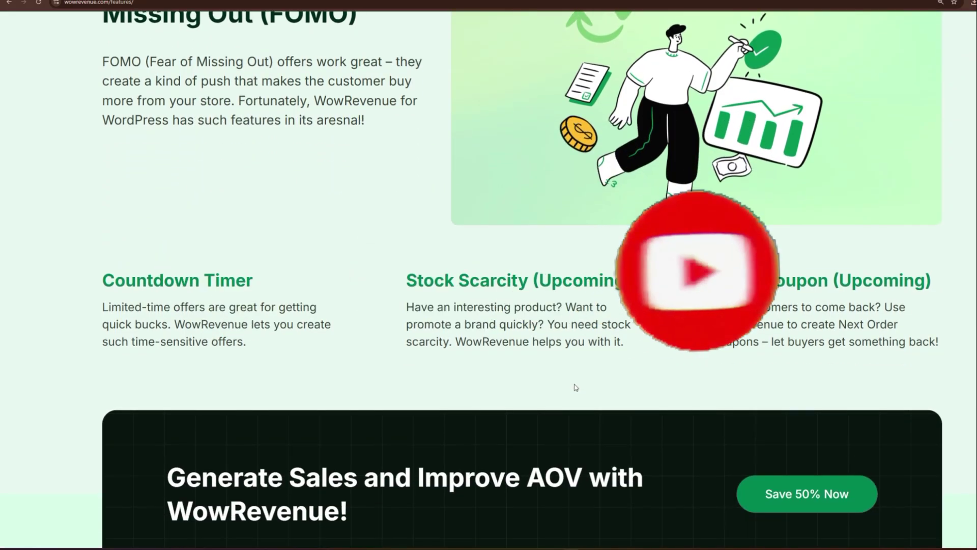